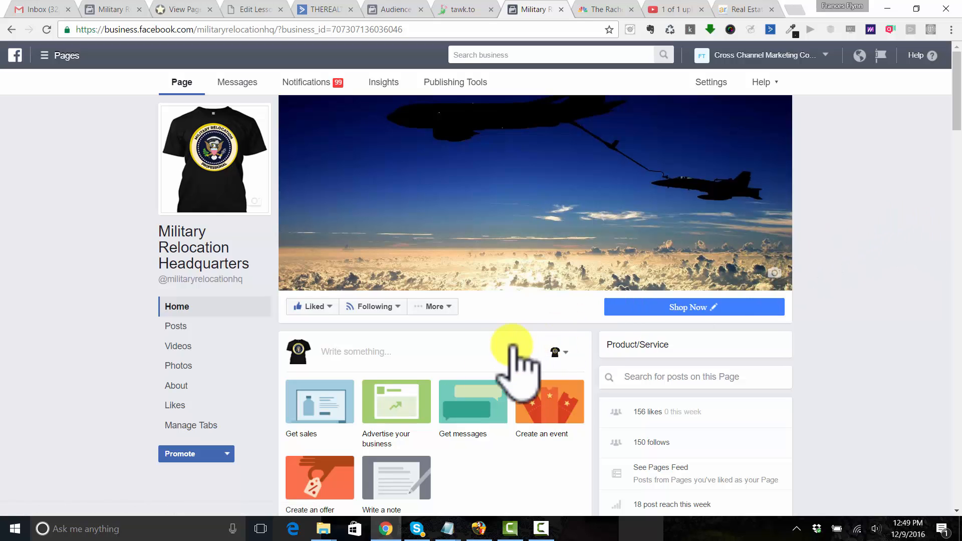
Start a new post on the Military Relocation Headquarters page
click(365, 350)
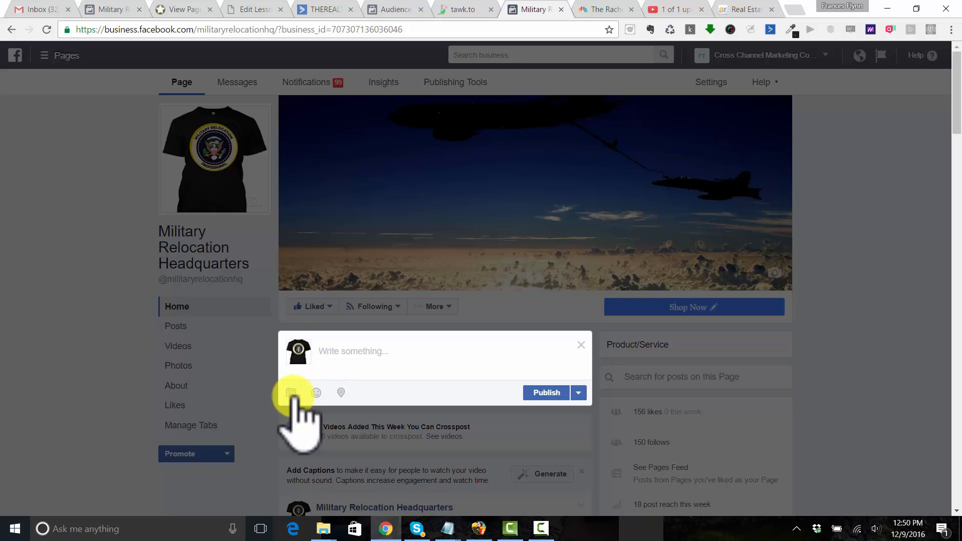
Attach the promo video to the new post and start uploading it
click(292, 392)
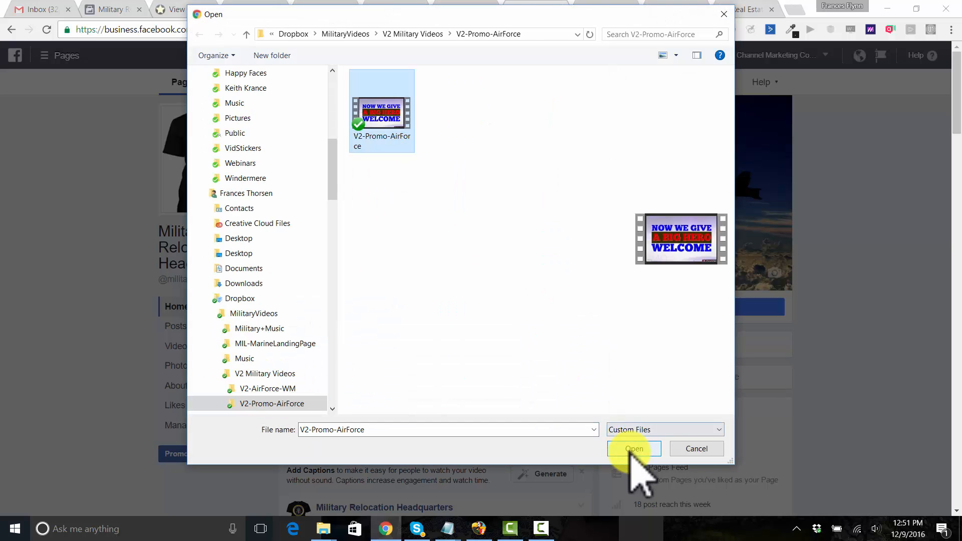
click(632, 450)
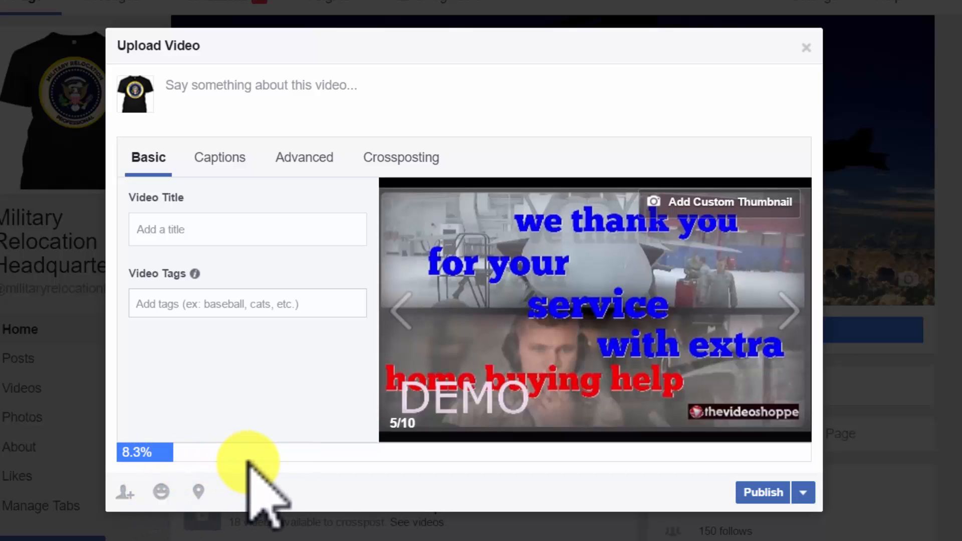
Browse the thumbnail frames and settle on frame 9/10, the free home warranty image
click(406, 321)
click(406, 321)
click(406, 321)
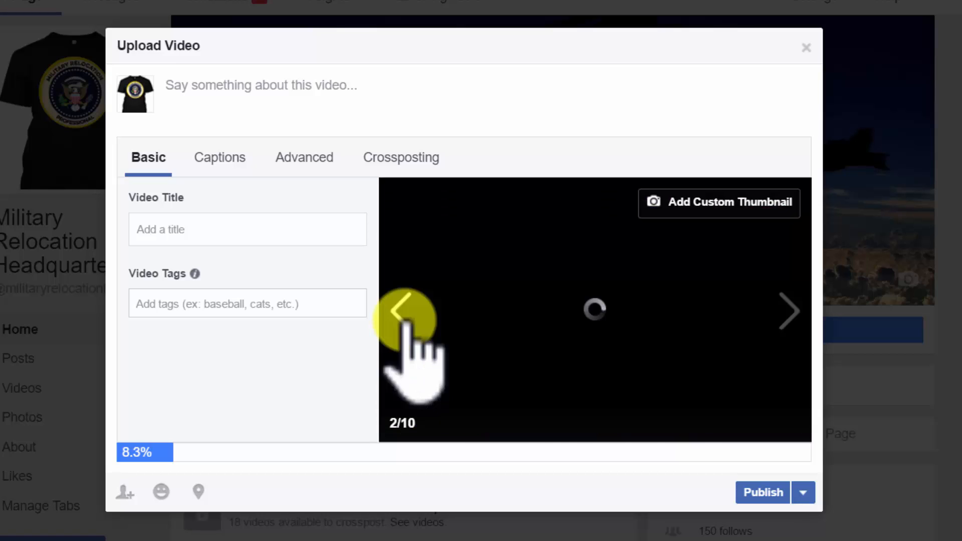
click(406, 320)
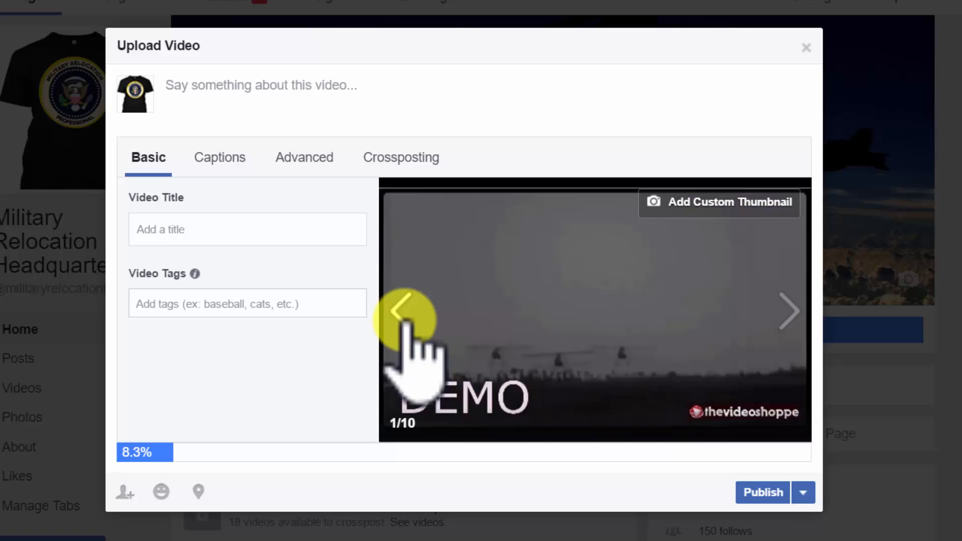
click(784, 320)
click(785, 321)
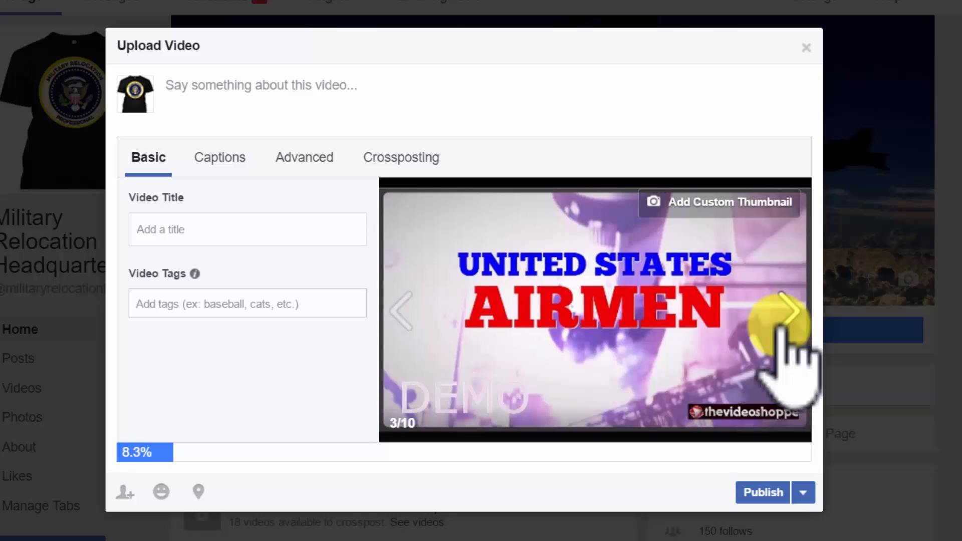
click(784, 321)
click(784, 321)
click(785, 321)
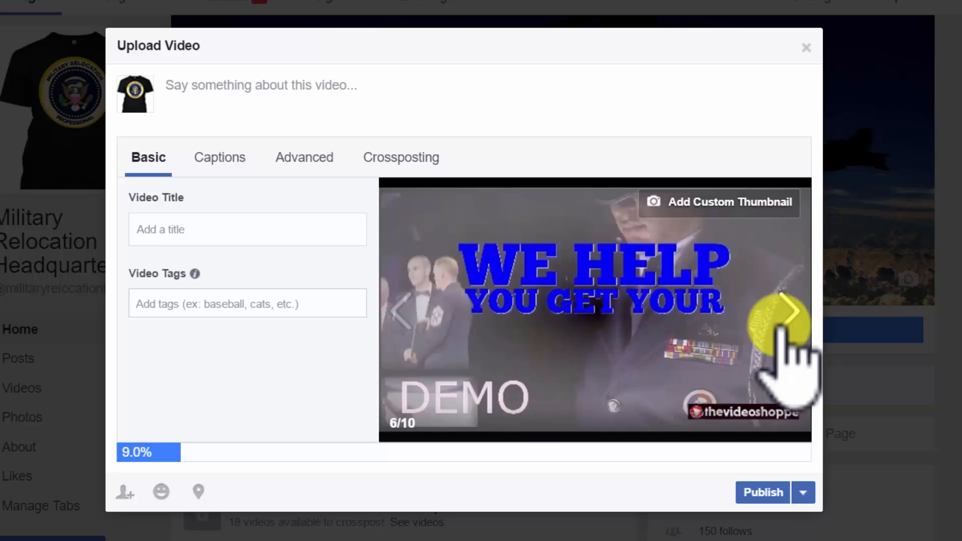
click(785, 320)
click(785, 321)
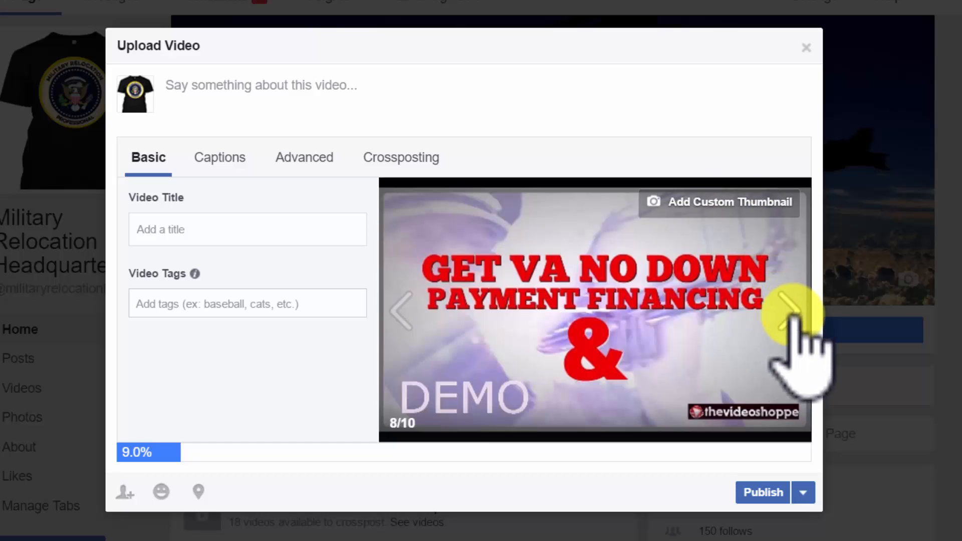
click(788, 309)
click(790, 311)
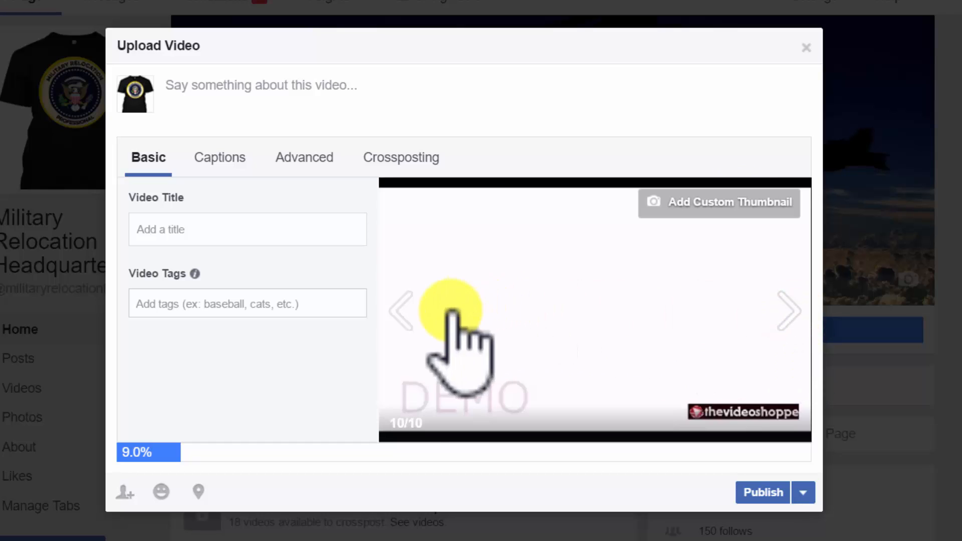
click(408, 316)
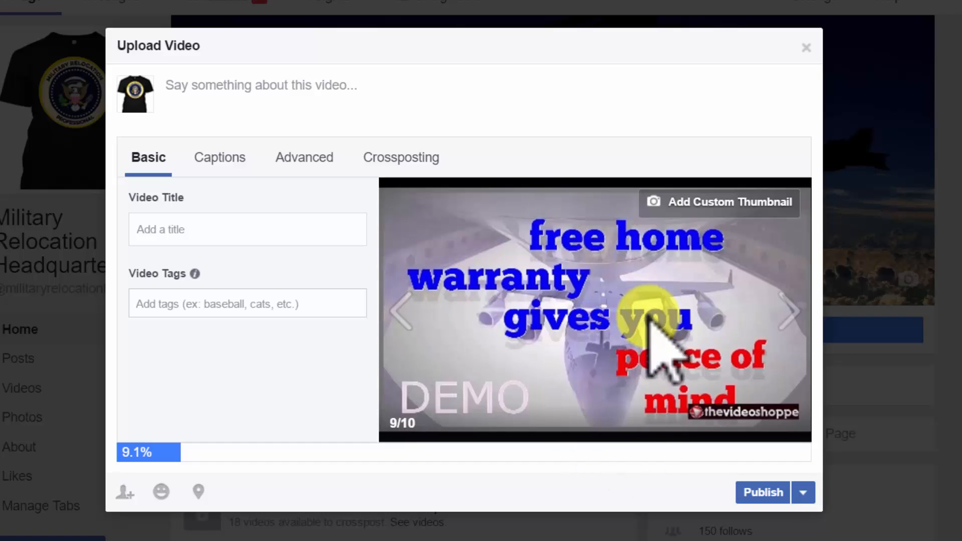
Title the video 'We Are Honored To Serve Our Airmen'
click(350, 77)
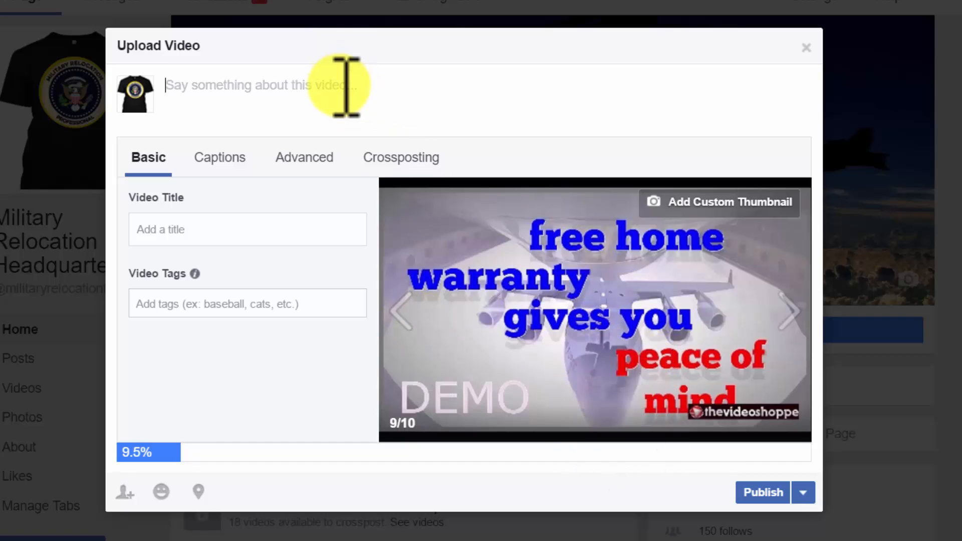
click(211, 230)
text(We Are Honored T)
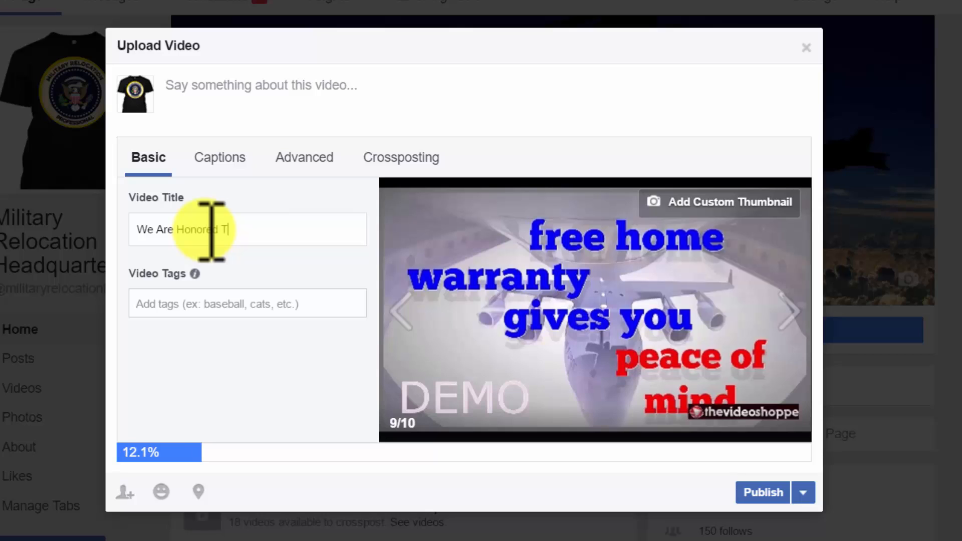
text(o Serve Our Airmen)
Write a description offering a free home warranty, ending with a contact phone number
click(303, 78)
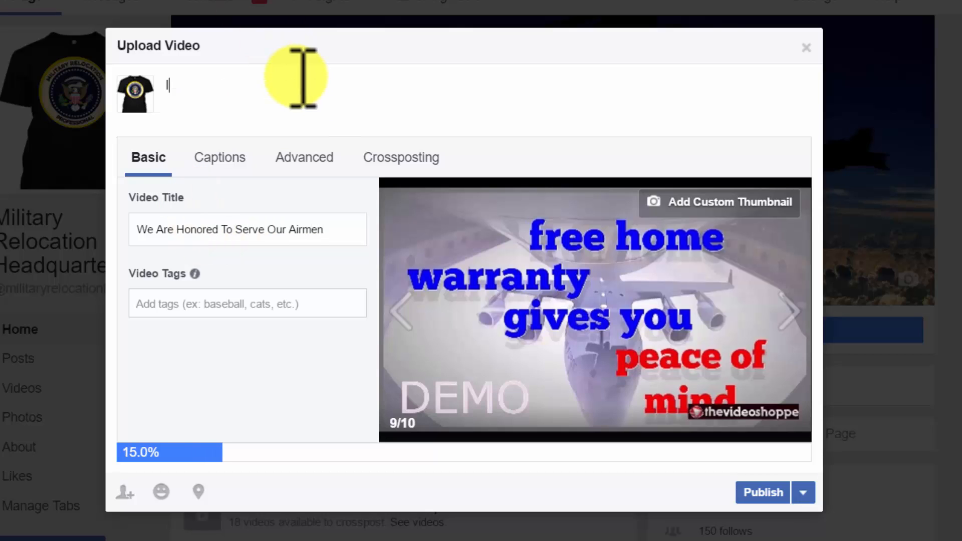
text(Please)
key(BackSpace)
key(BackSpace)
key(BackSpace)
key(BackSpace)
key(BackSpace)
key(BackSpace)
key(BackSpace)
text(We are hono)
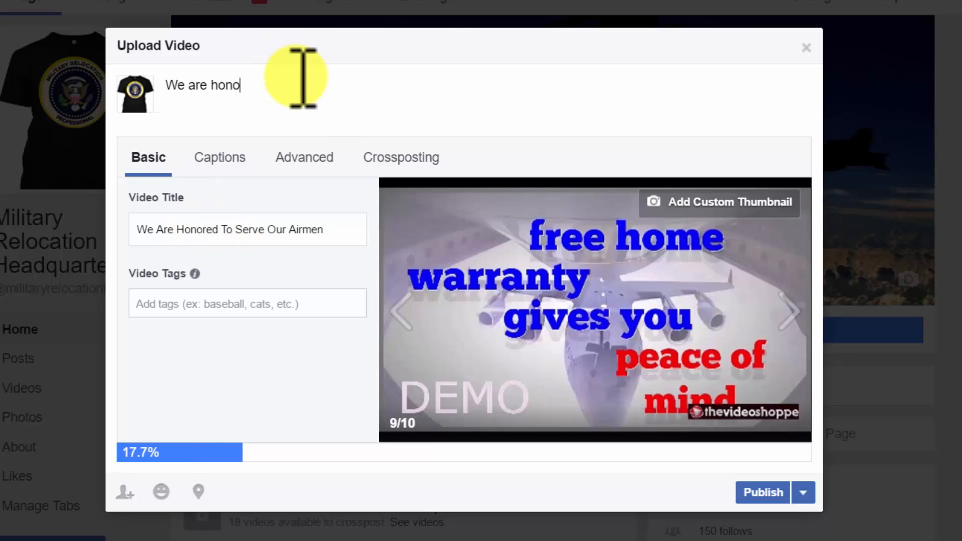
text(red to serve you! Get a free home warranty w)
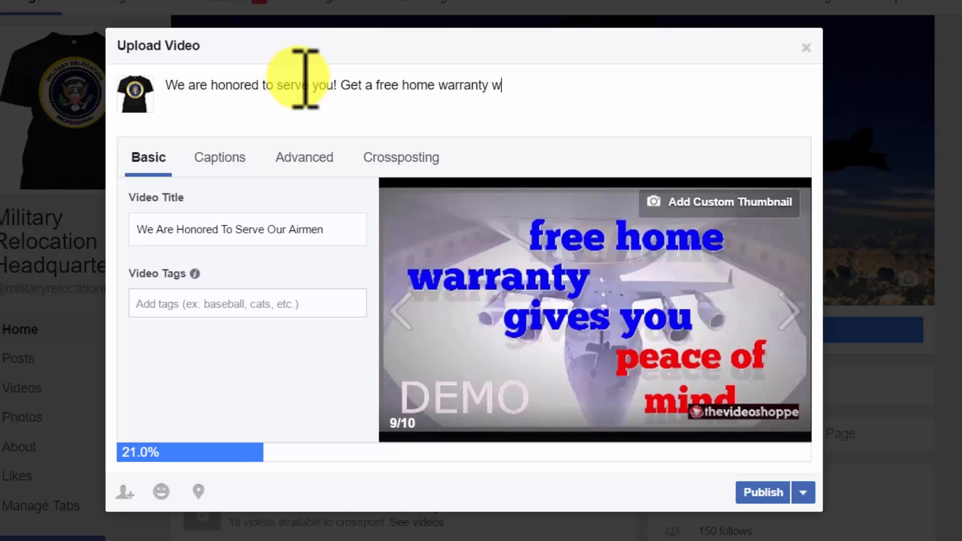
text(hen you buy or sell a home with us)
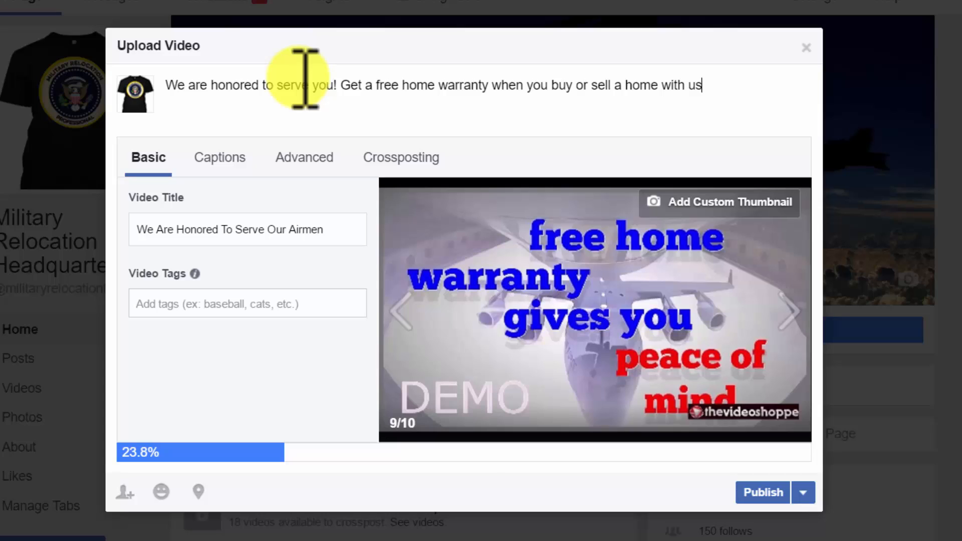
text(.)
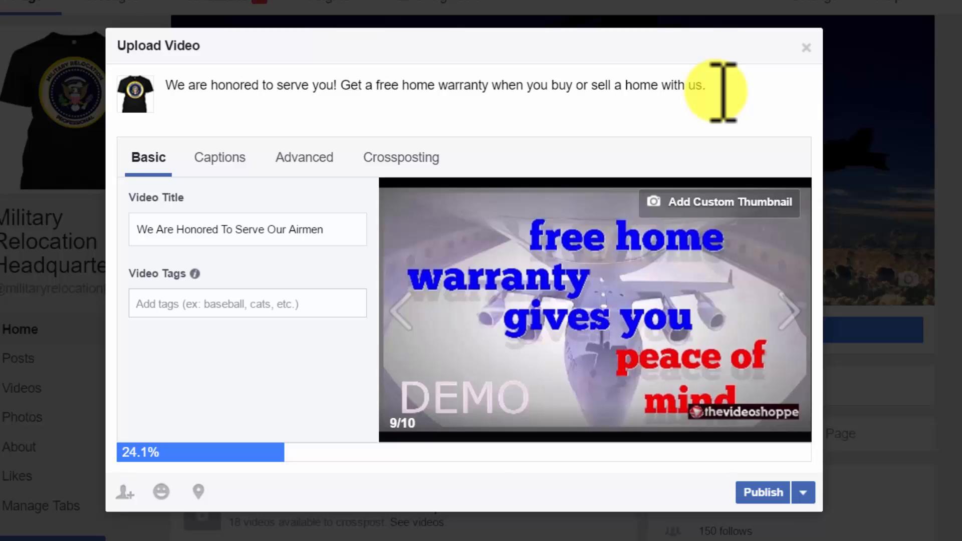
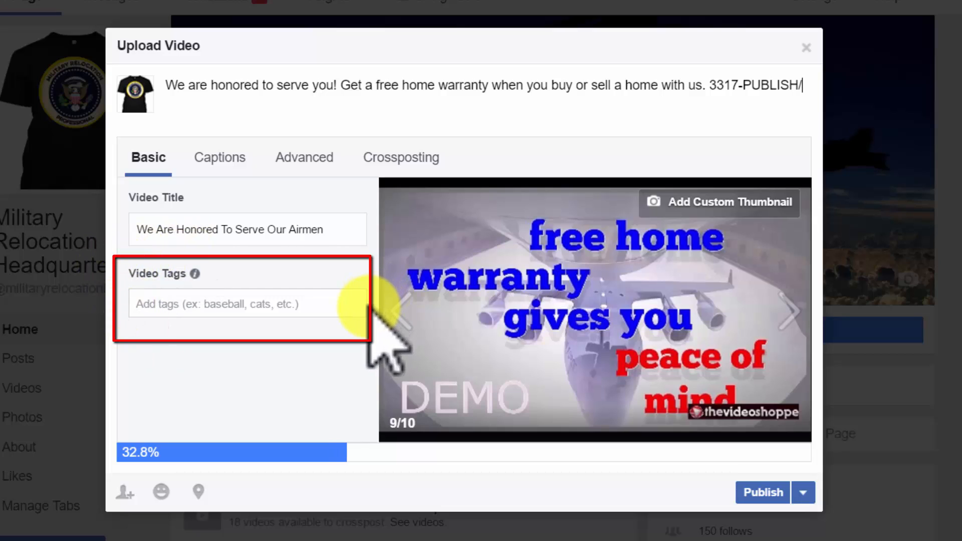
click(327, 302)
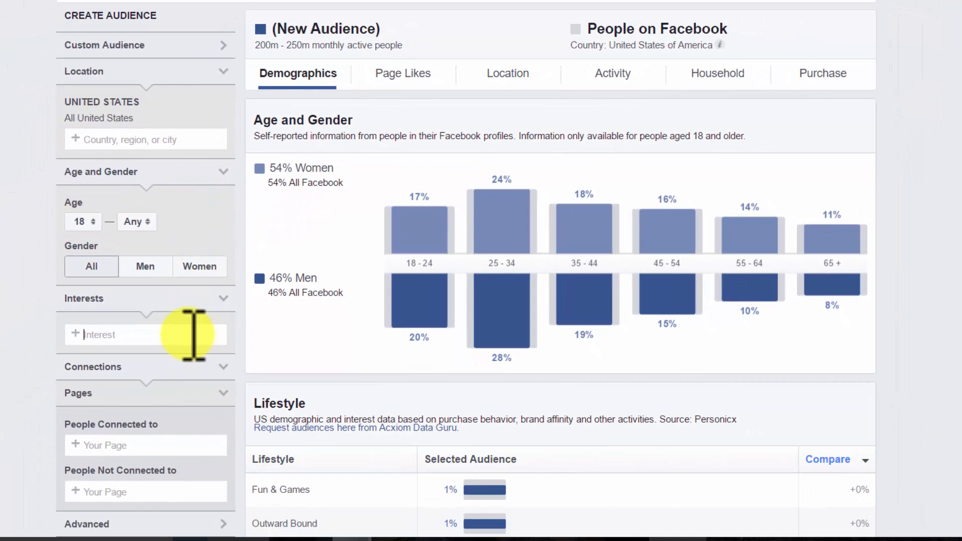
Search the Interests box for 'realtor' to list suggestions like realtor.com and Realtor Magazine
click(193, 333)
scroll(958, 167, down, 2)
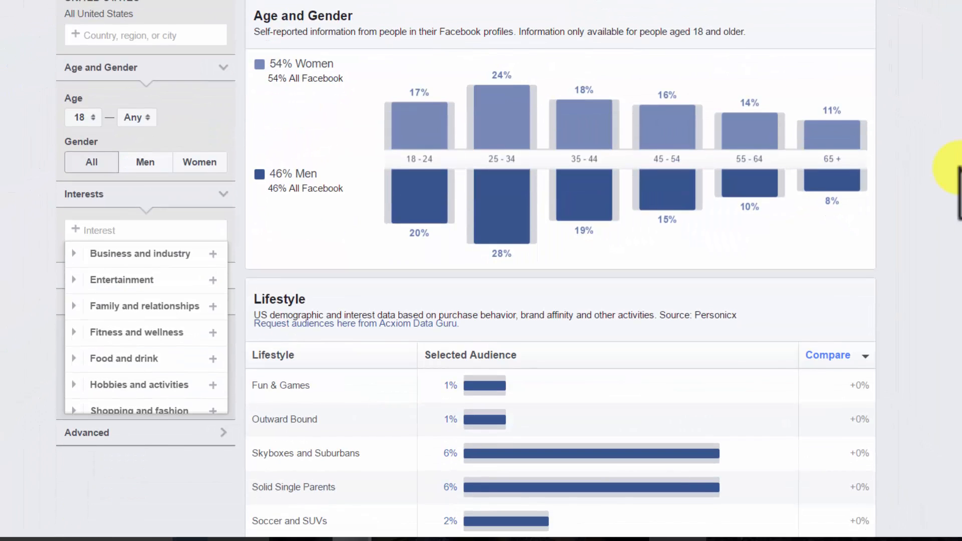
click(958, 167)
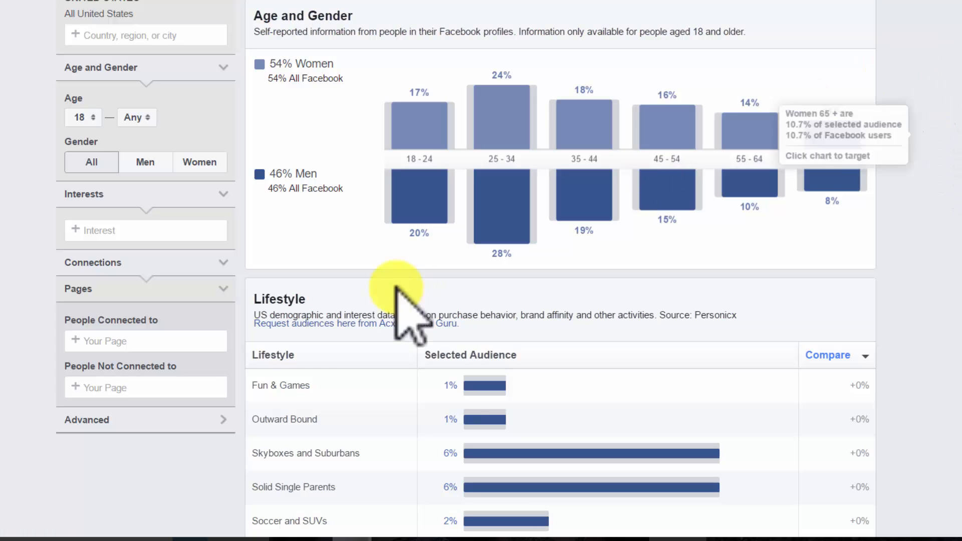
click(115, 231)
text(realtor)
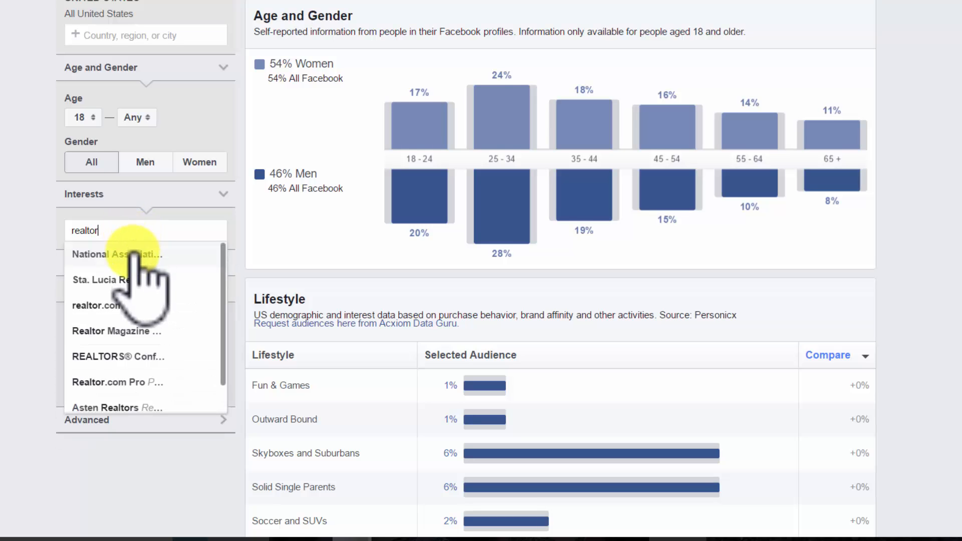
Add National Association of Realtors and Realtor Magazine as audience interests
click(131, 255)
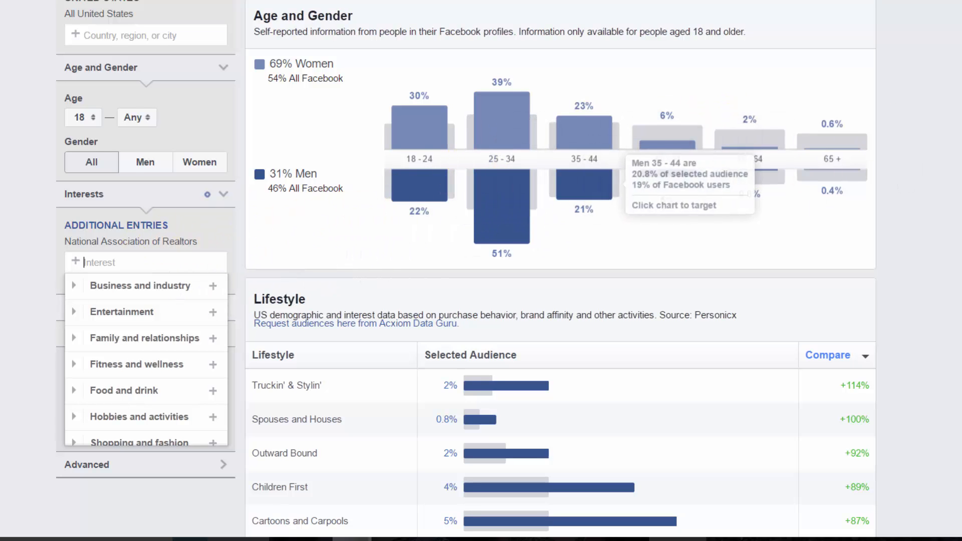
scroll(667, 171, down, 1)
scroll(667, 171, up, 2)
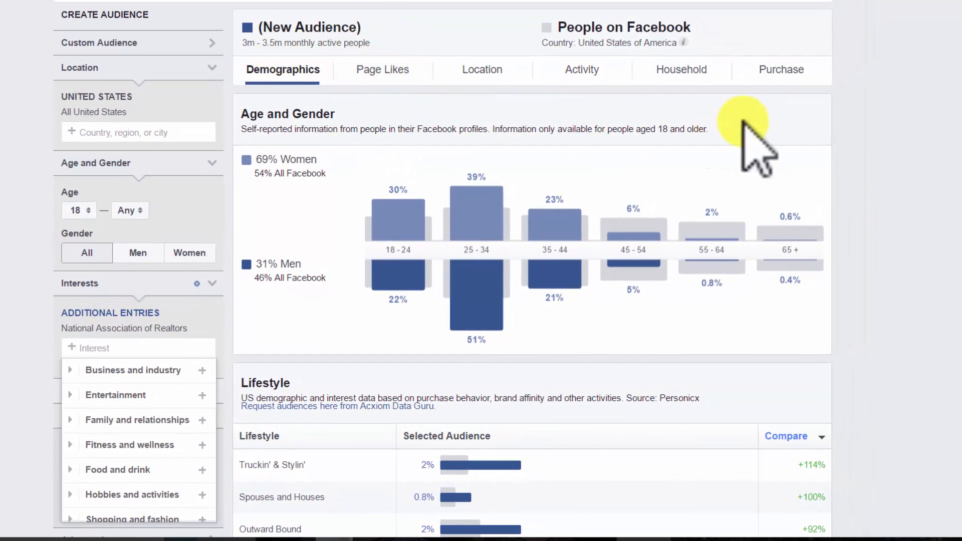
scroll(744, 123, down, 5)
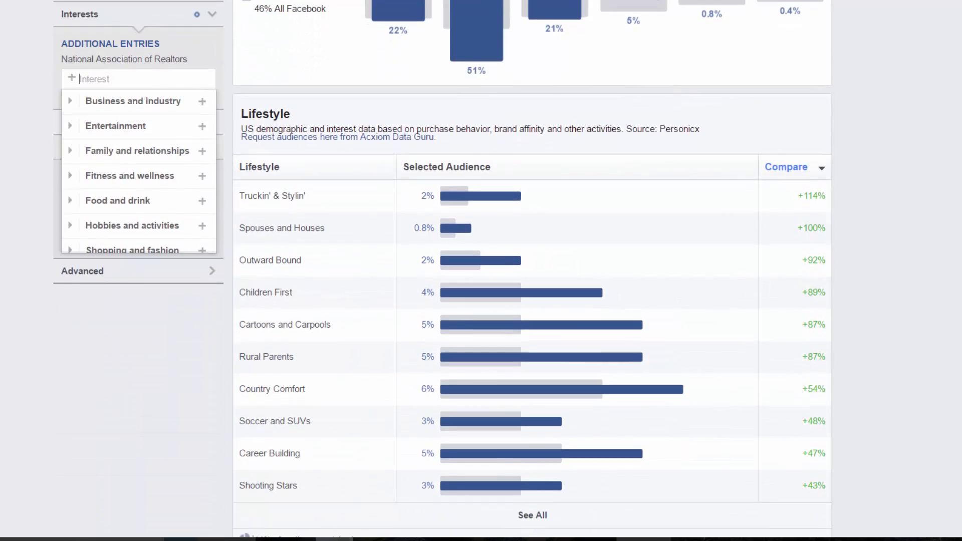
scroll(532, 271, up, 5)
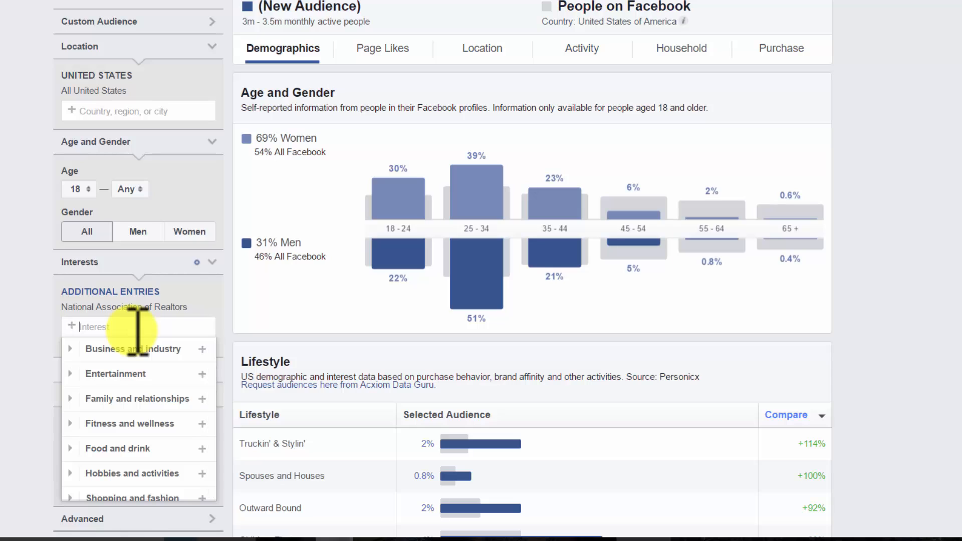
text(rea)
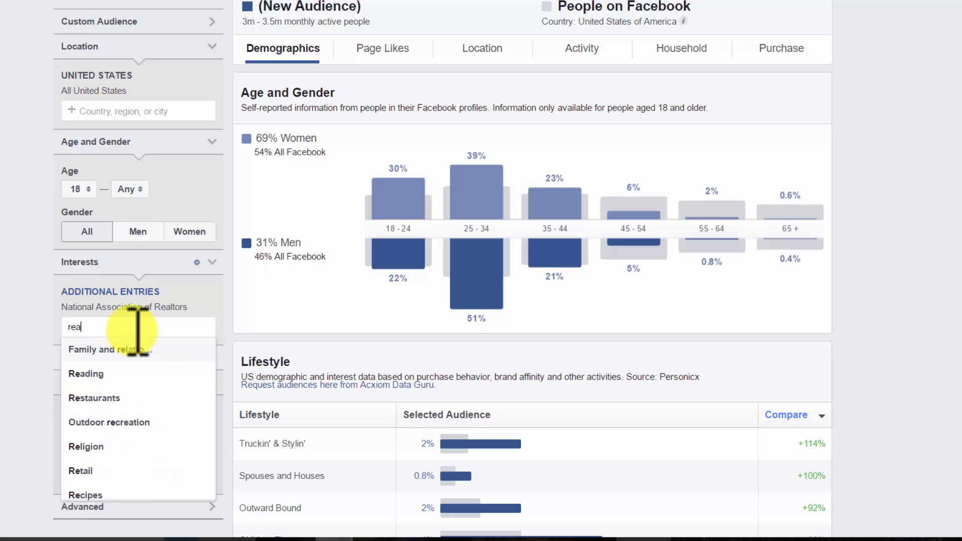
text(ltor)
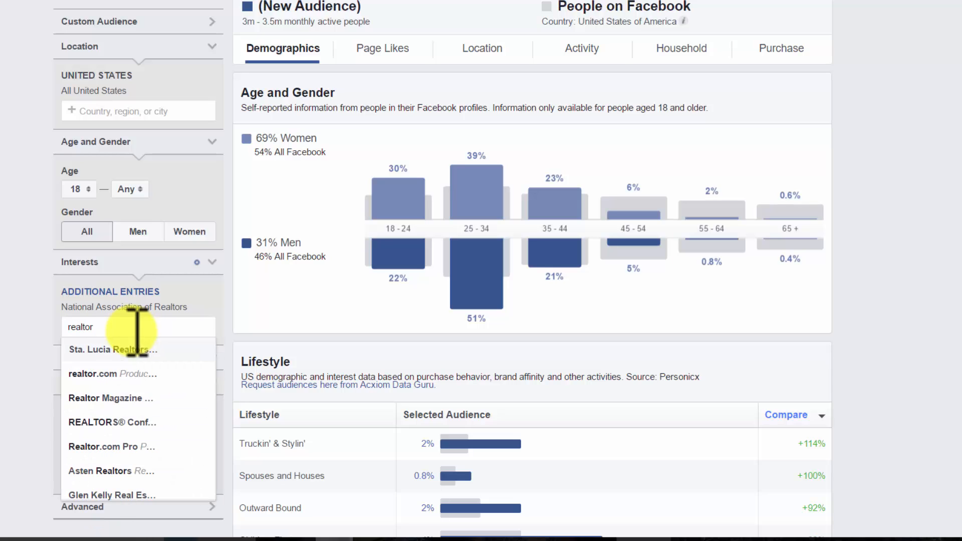
click(131, 399)
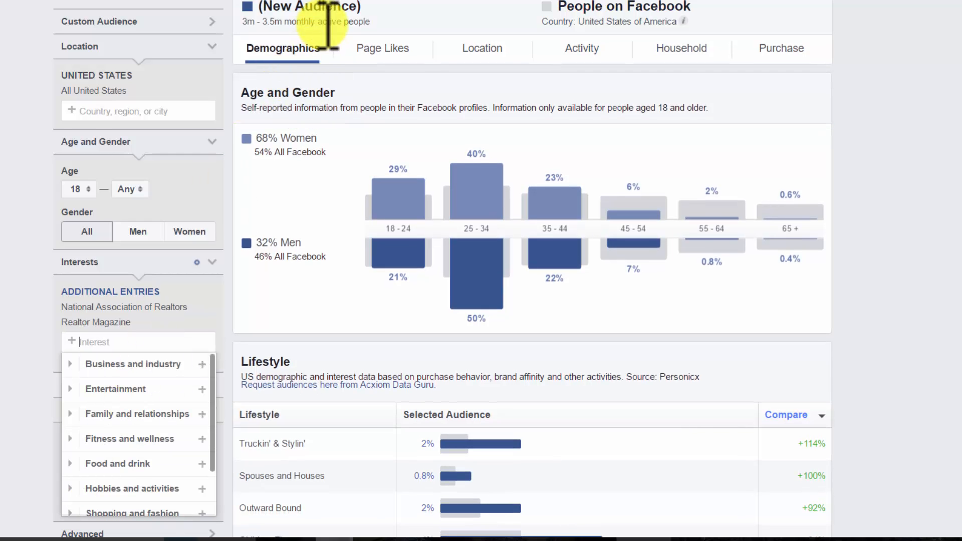
Show the Page Likes breakdown and try 'paperless agent' as an interest search
click(386, 48)
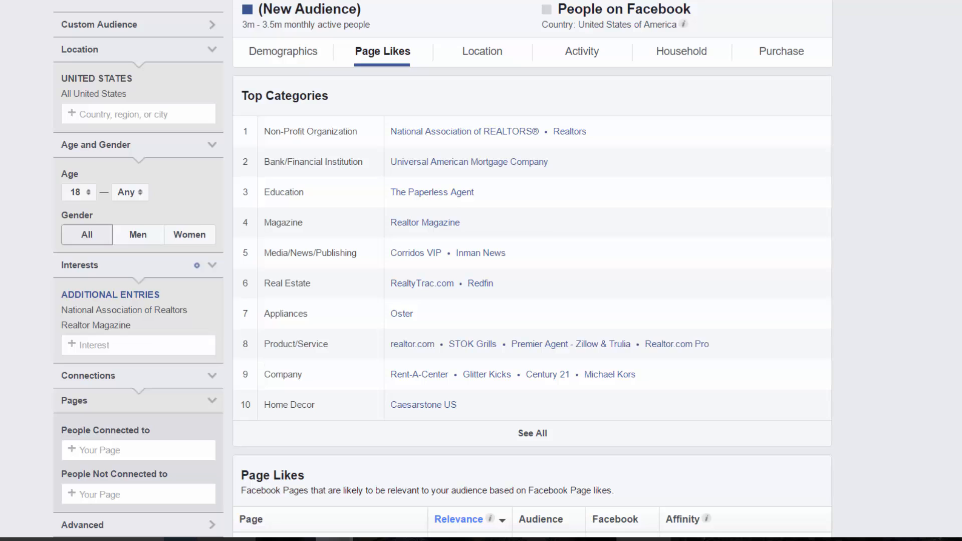
scroll(442, 271, down, 1)
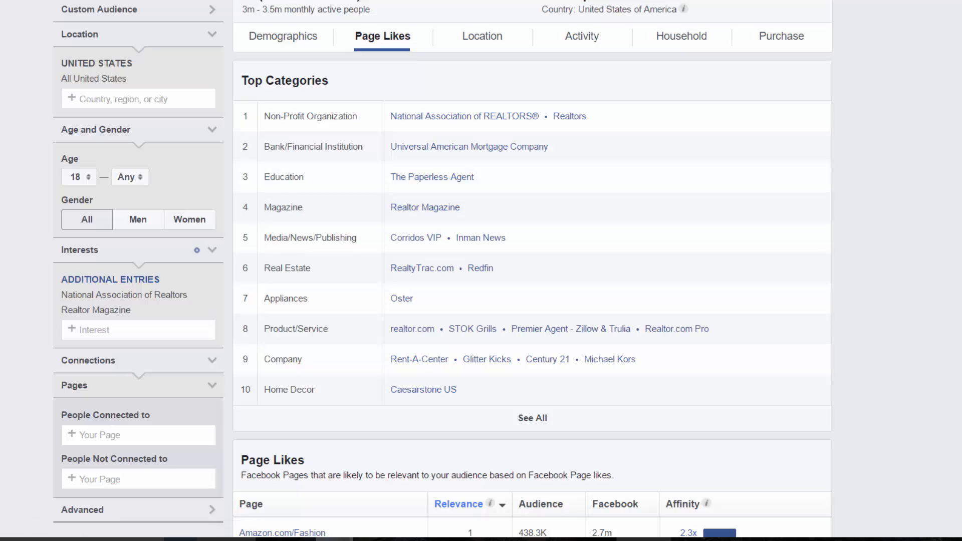
text(the a)
key(BackSpace)
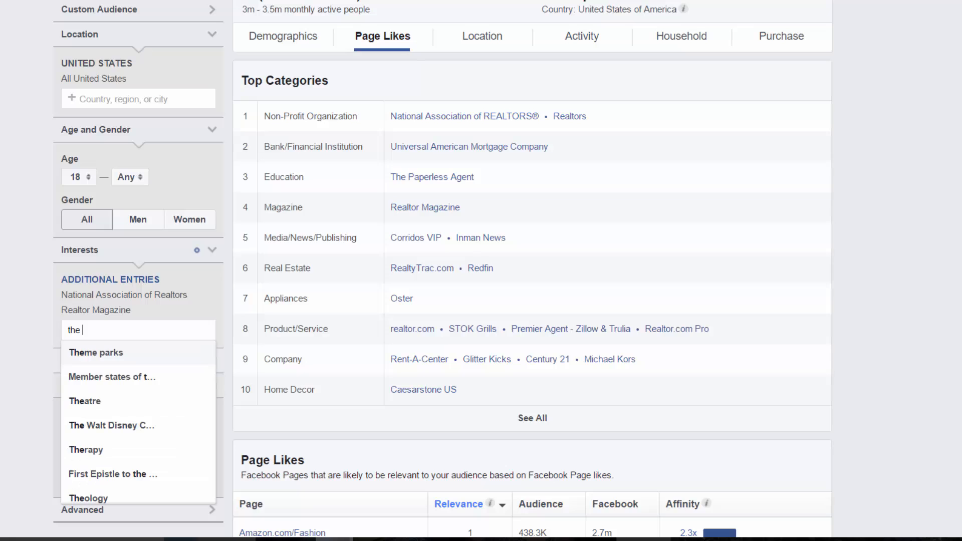
text(a)
key(BackSpace)
text(paperless a)
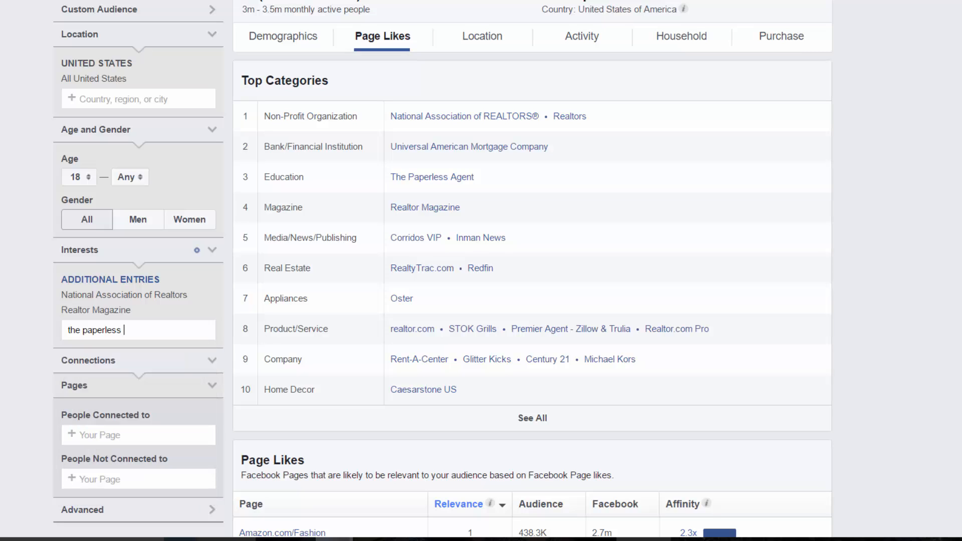
text(gent)
key(BackSpace)
key(BackSpace)
key(BackSpace)
key(BackSpace)
key(BackSpace)
key(BackSpace)
key(BackSpace)
key(BackSpace)
key(BackSpace)
key(BackSpace)
key(BackSpace)
key(BackSpace)
key(BackSpace)
key(BackSpace)
key(BackSpace)
key(BackSpace)
key(BackSpace)
key(BackSpace)
key(BackSpace)
Add Inman News, realtor.com and Premier Agent - Zillow & Trulia as interests
text(inman)
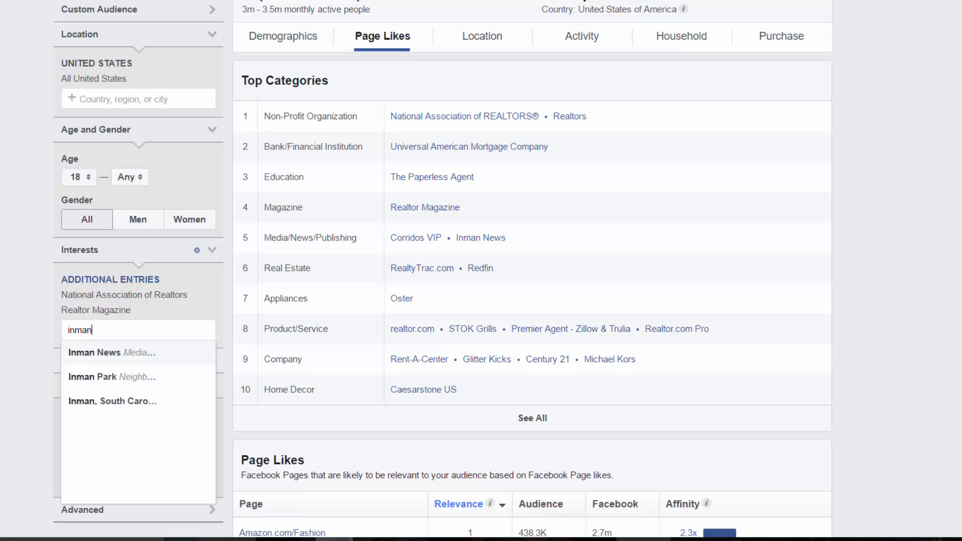
key(Return)
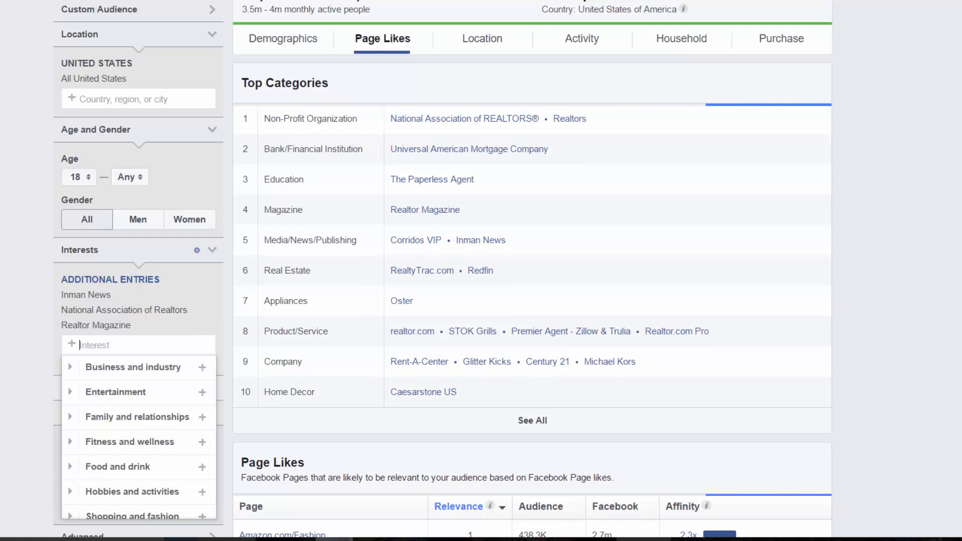
text(realtor)
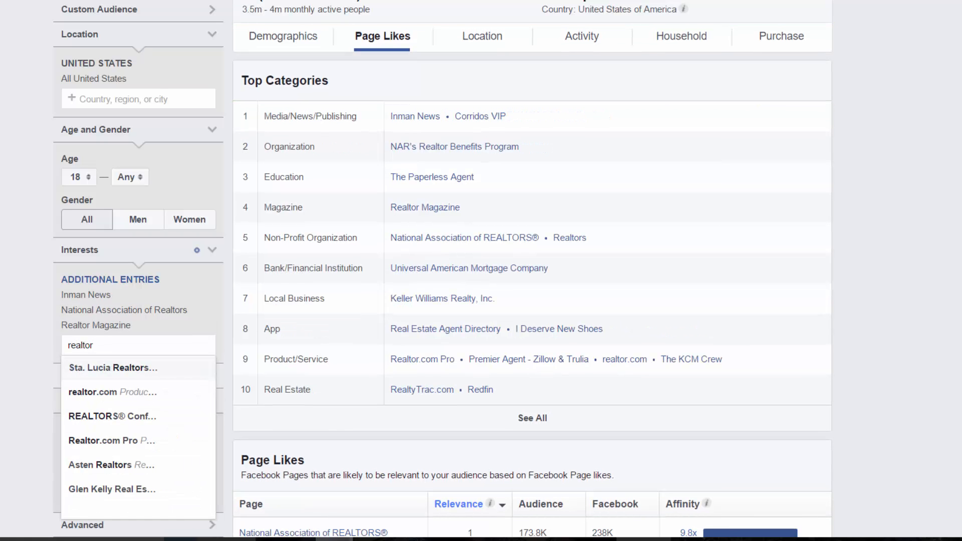
key(Down)
key(Return)
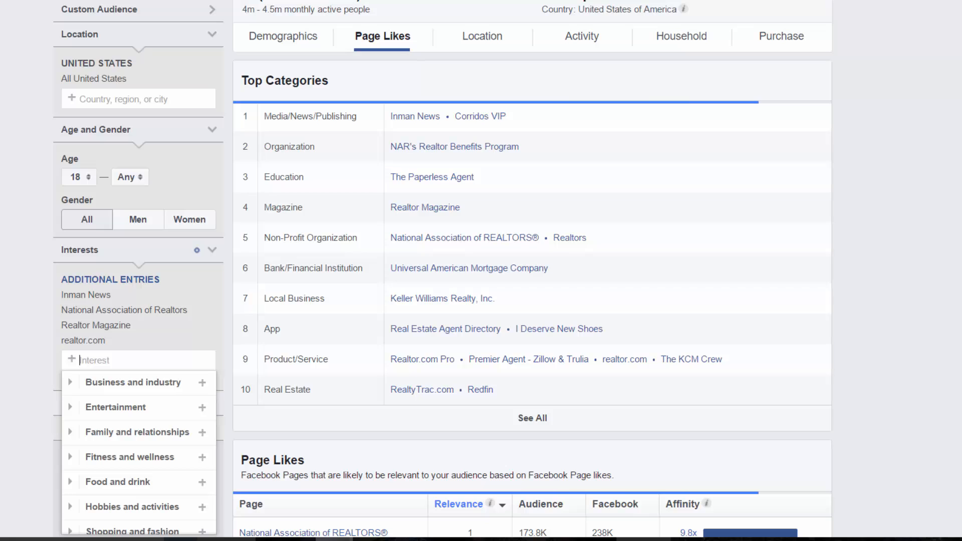
text(zi)
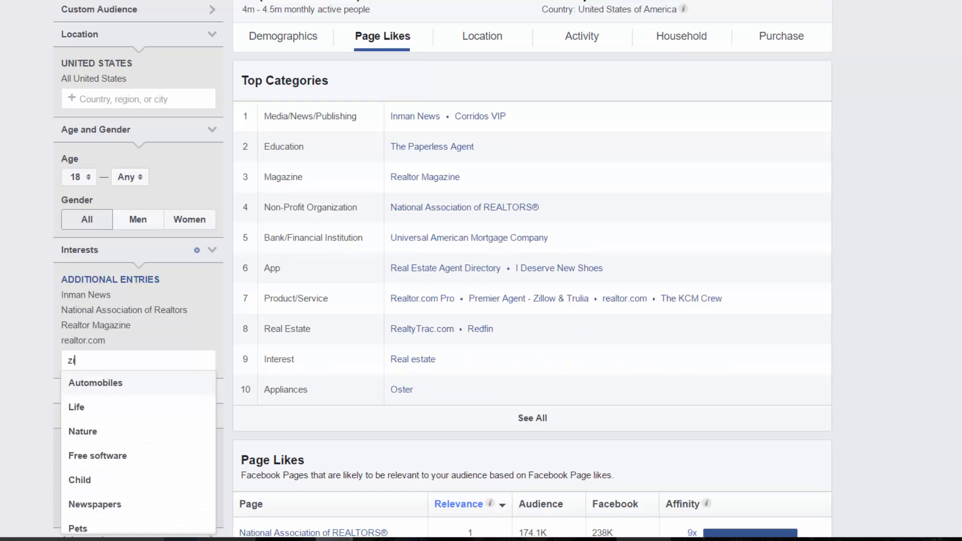
text(loo)
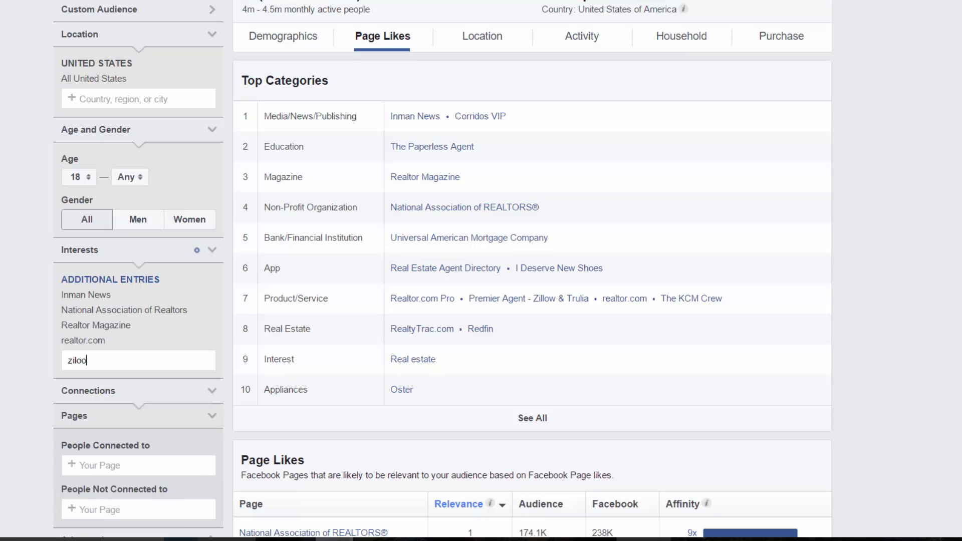
key(BackSpace)
key(BackSpace)
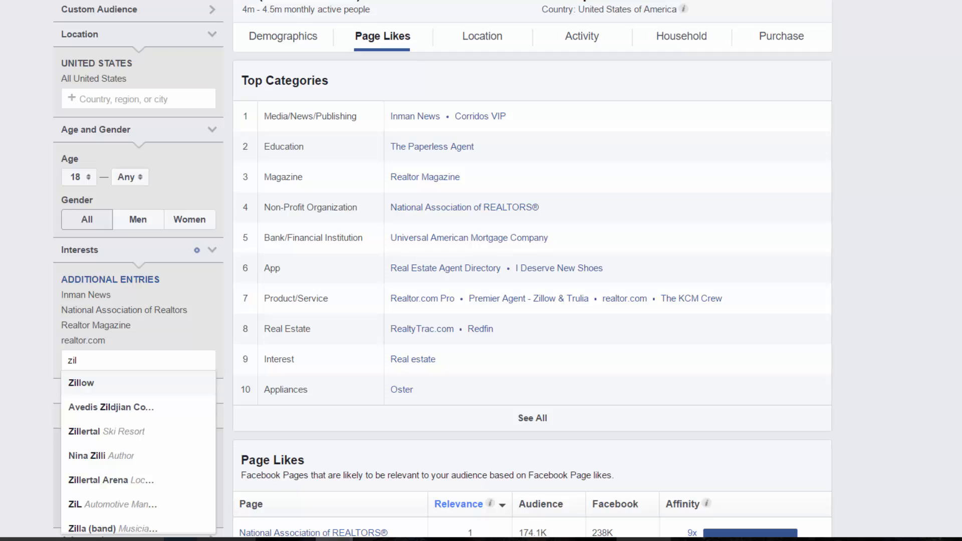
text(low)
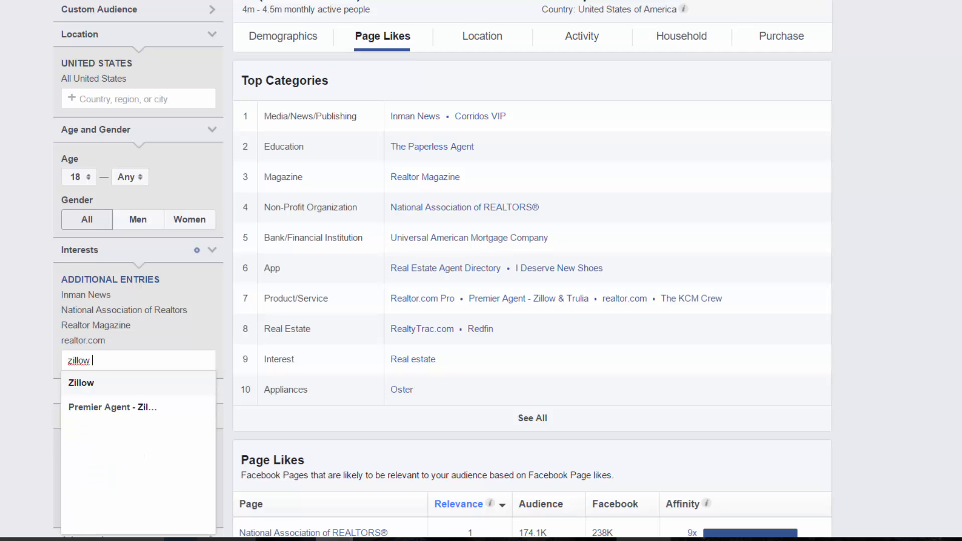
key(Return)
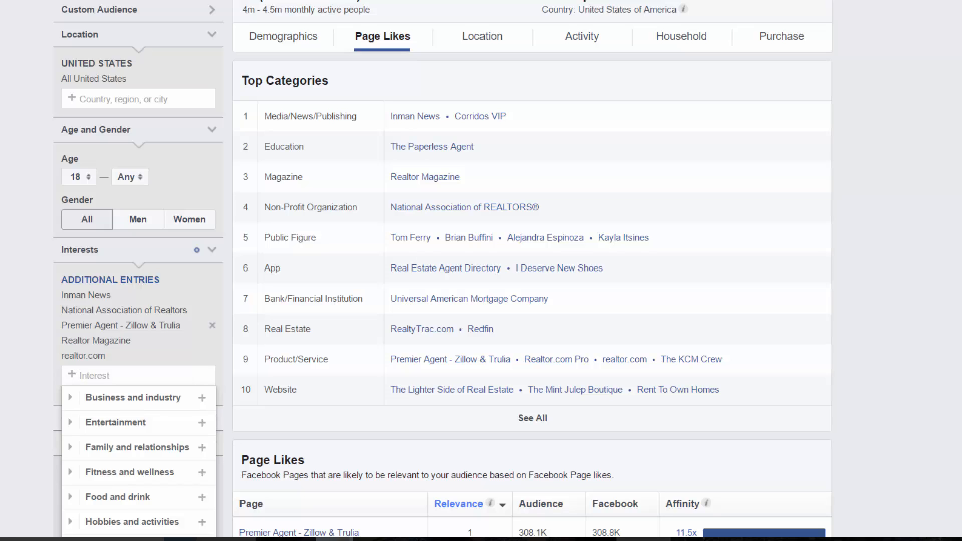
Add Realtor.com Pro as an interest and remove realtor.com
text(realtor)
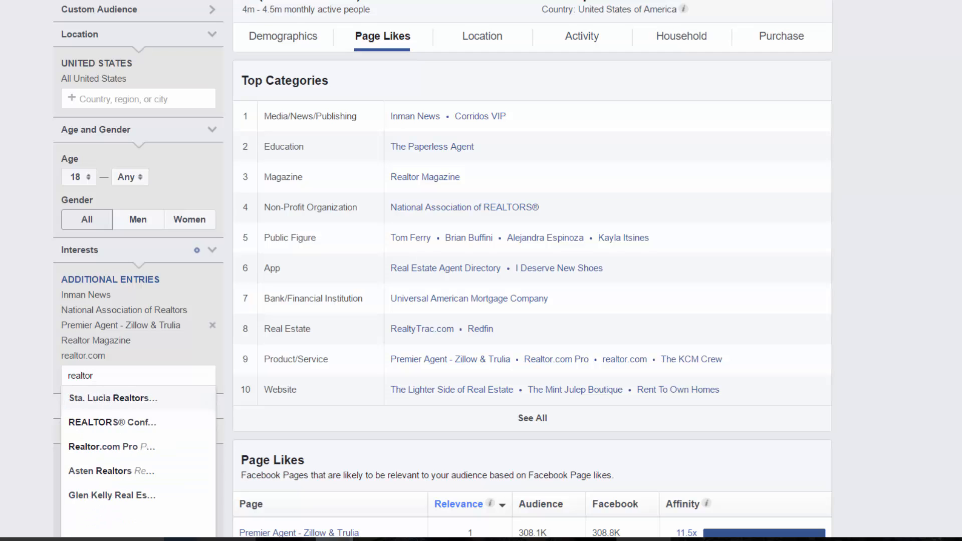
key(Down)
key(Down)
key(Return)
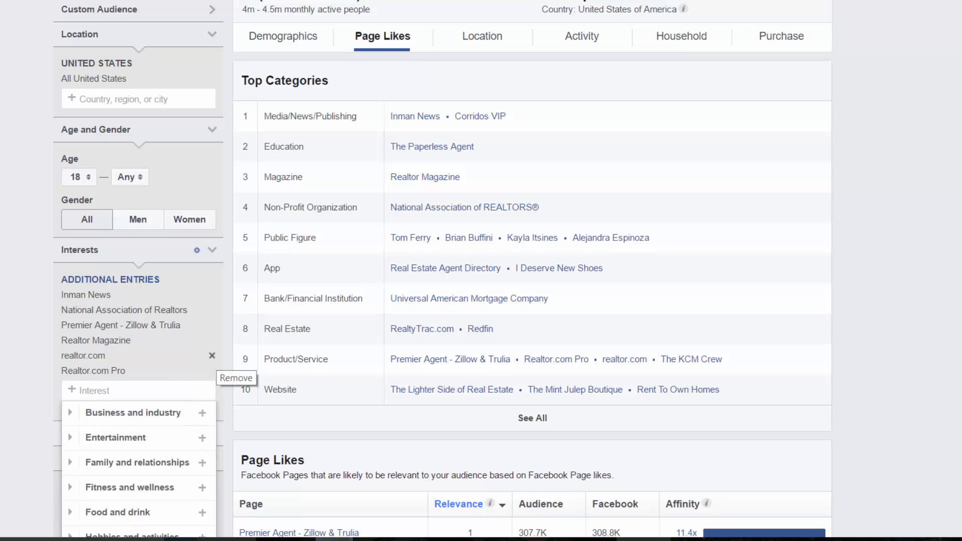
click(212, 356)
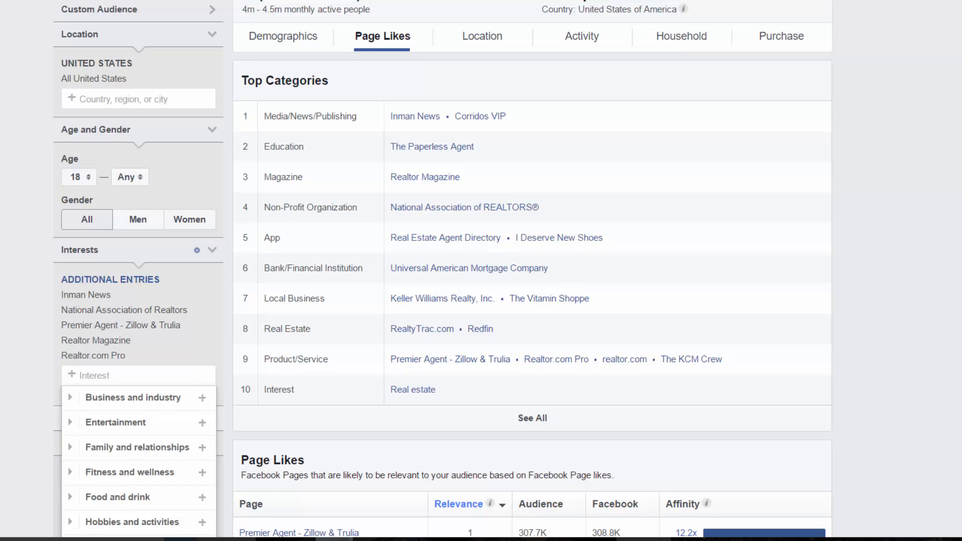
Add Tech Savvy Agent as an interest and scroll through the Page Likes list
text(tech)
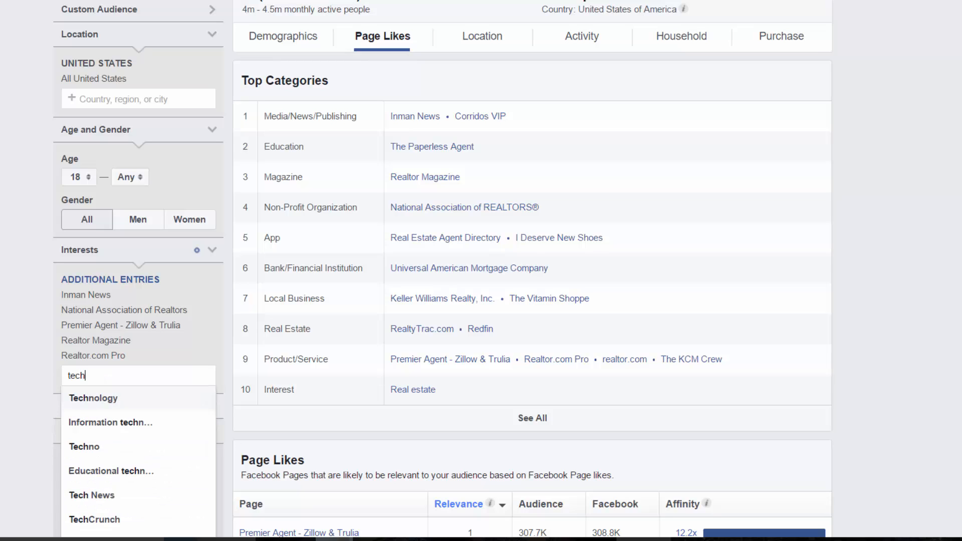
text( sa)
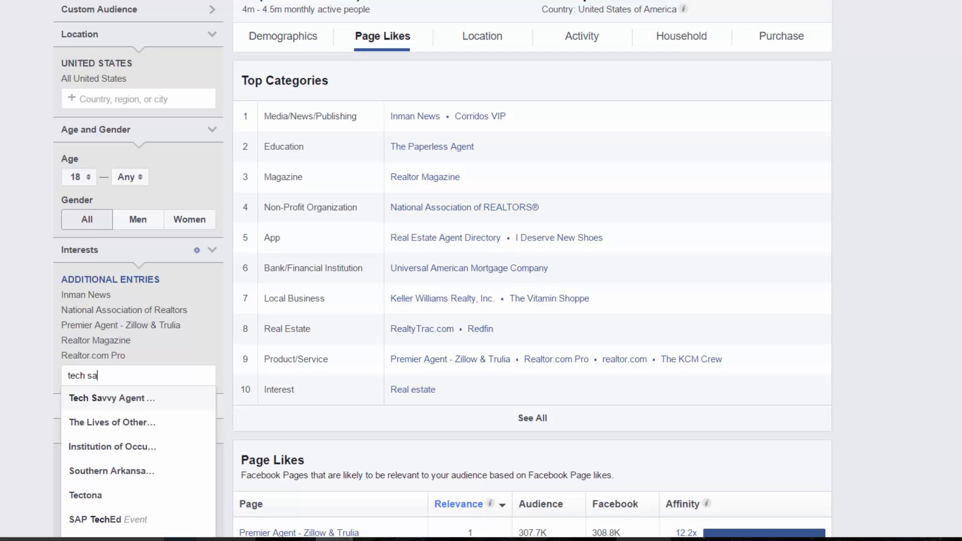
key(Return)
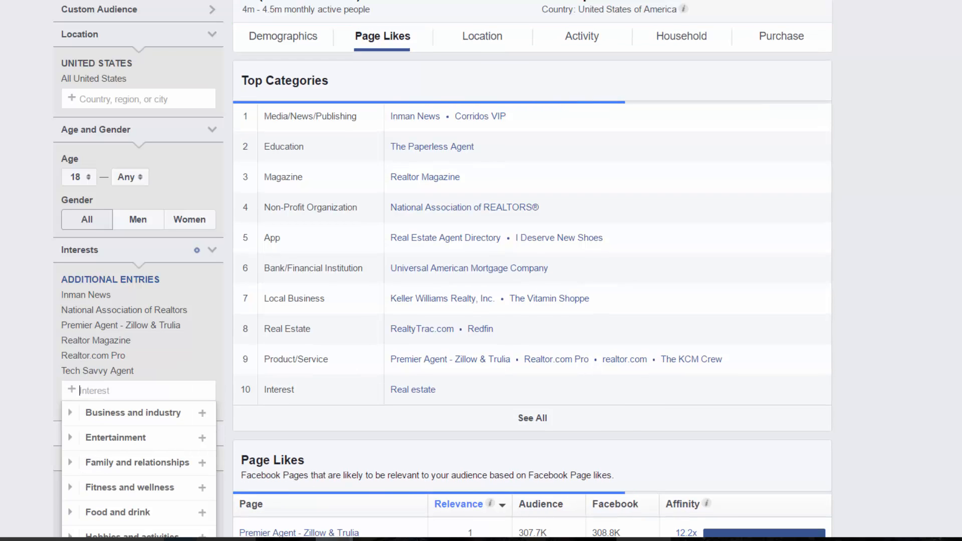
key(Escape)
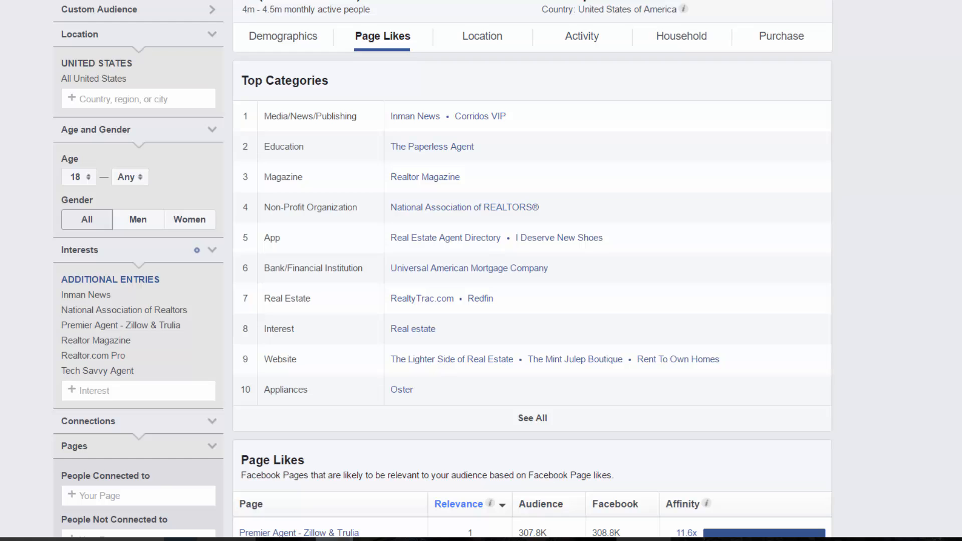
scroll(532, 270, down, 1)
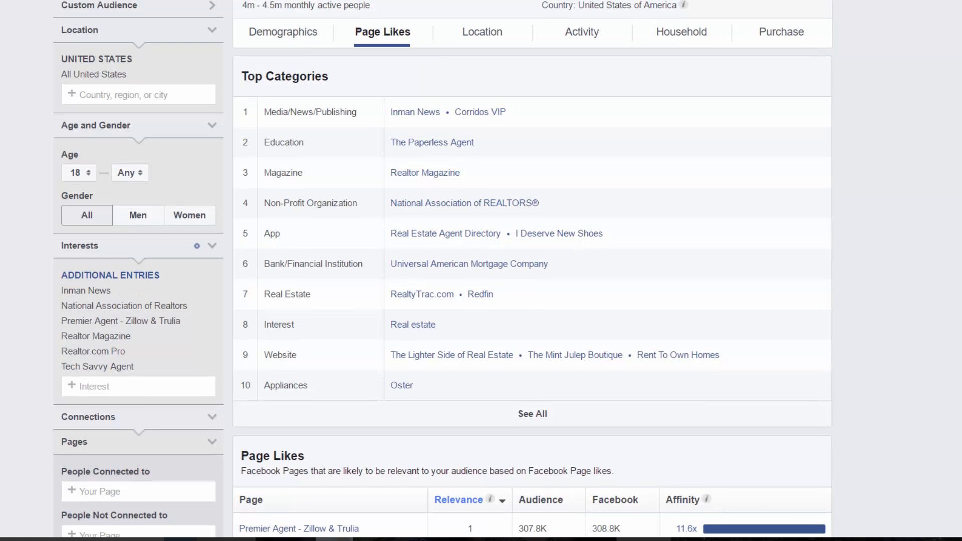
scroll(533, 271, down, 1)
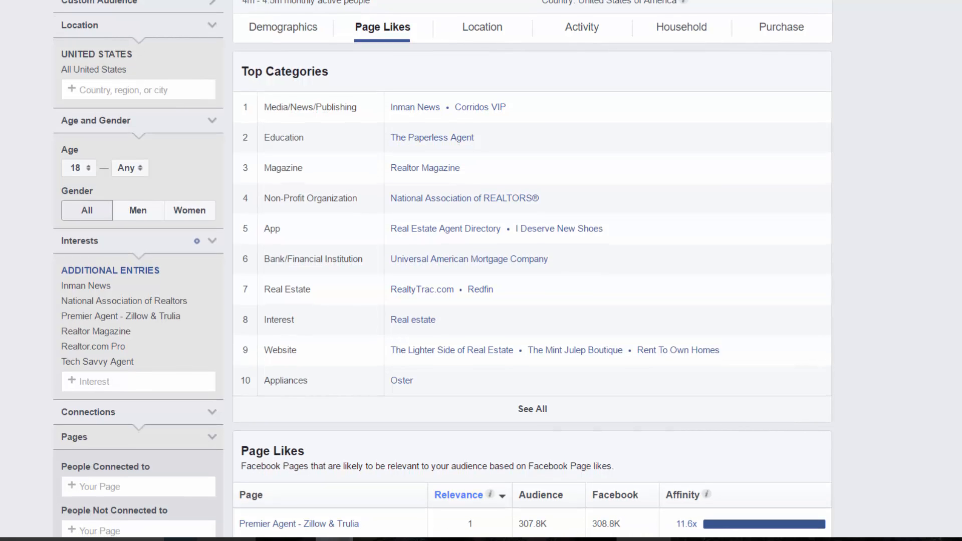
scroll(533, 270, down, 2)
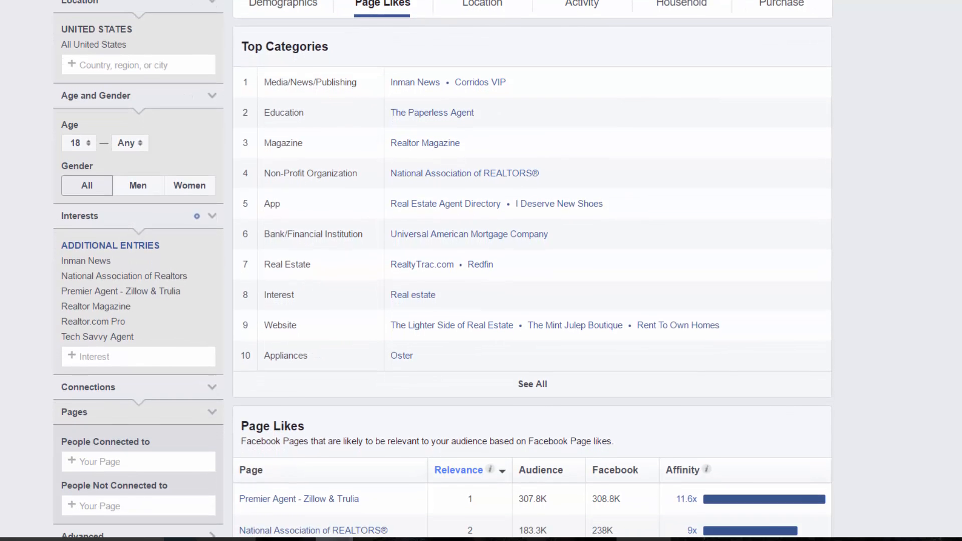
scroll(532, 271, down, 4)
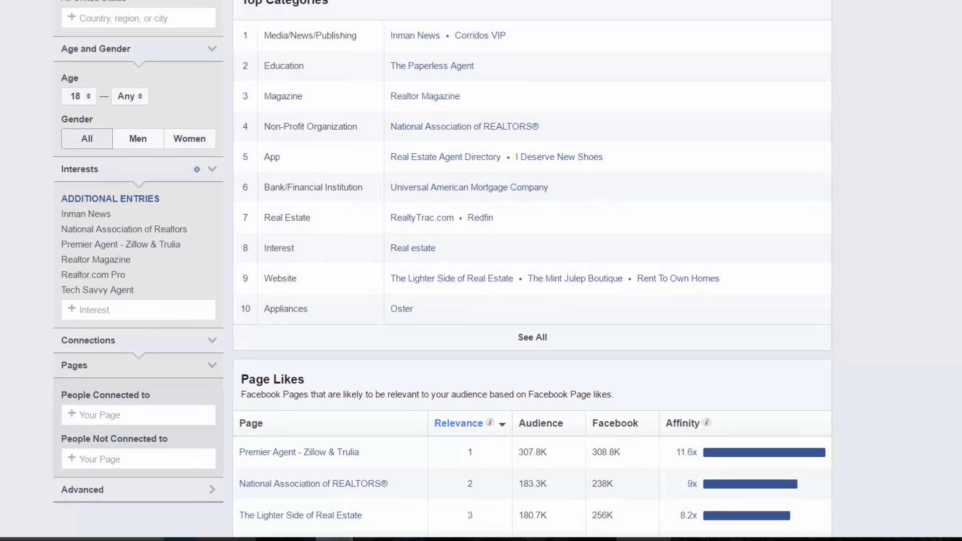
scroll(532, 271, up, 6)
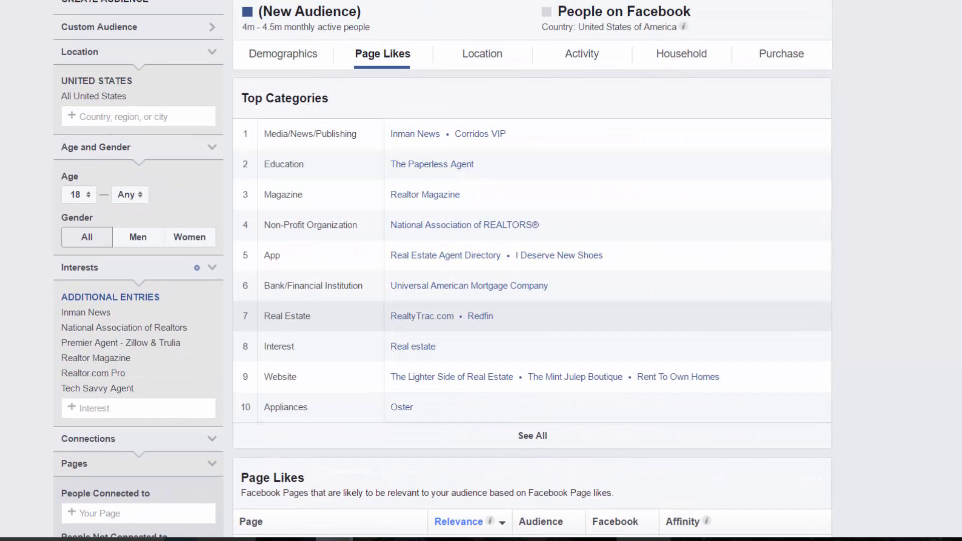
Add RealtyTrac.com as an interest
click(138, 408)
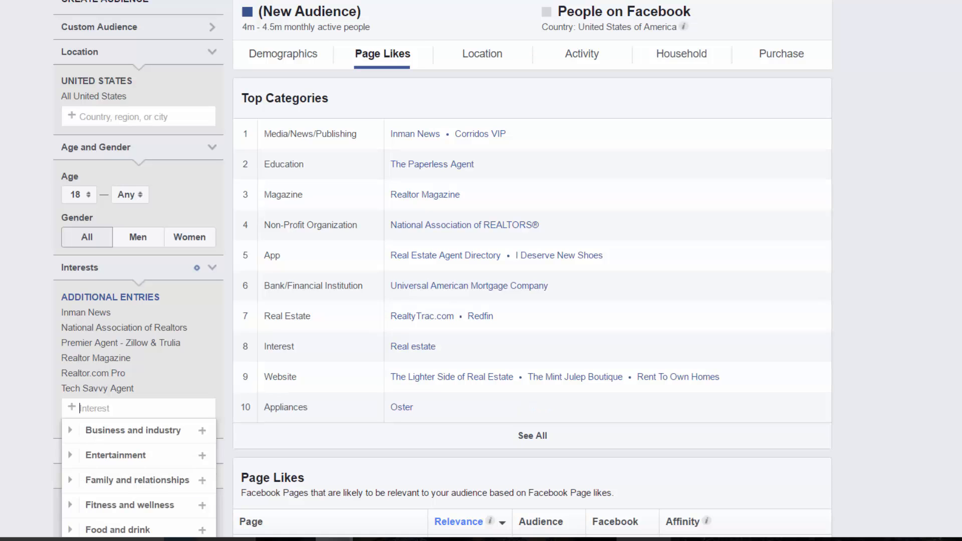
text(realtry)
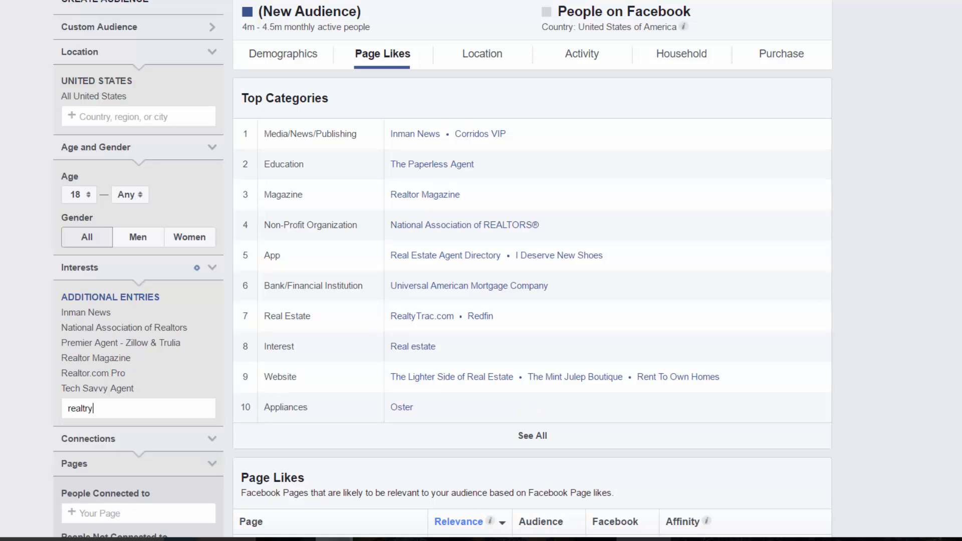
key(BackSpace)
key(BackSpace)
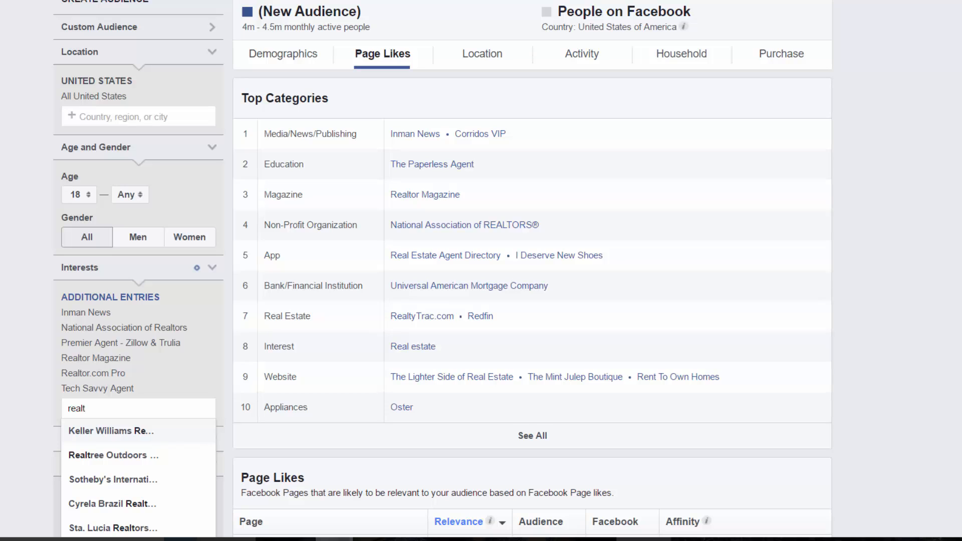
text(ytr)
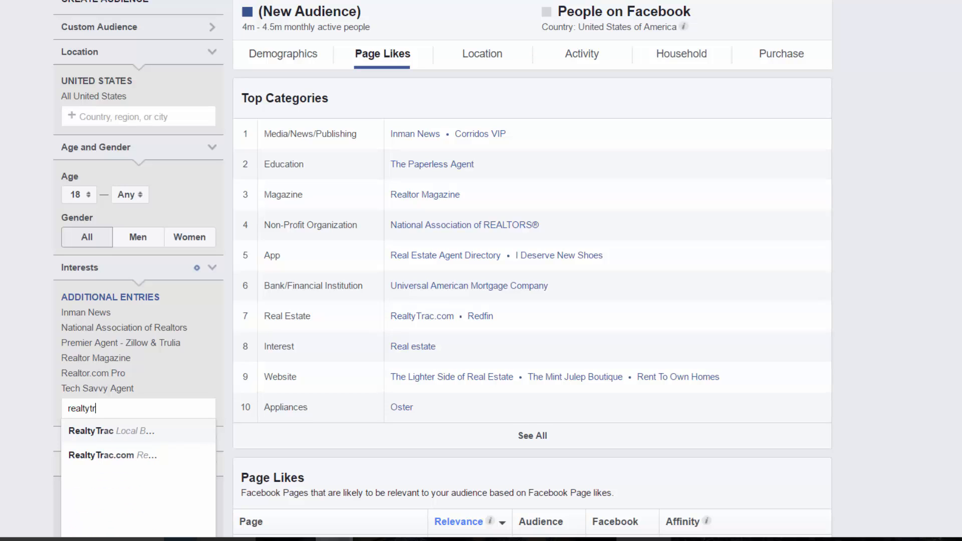
key(Down)
key(Return)
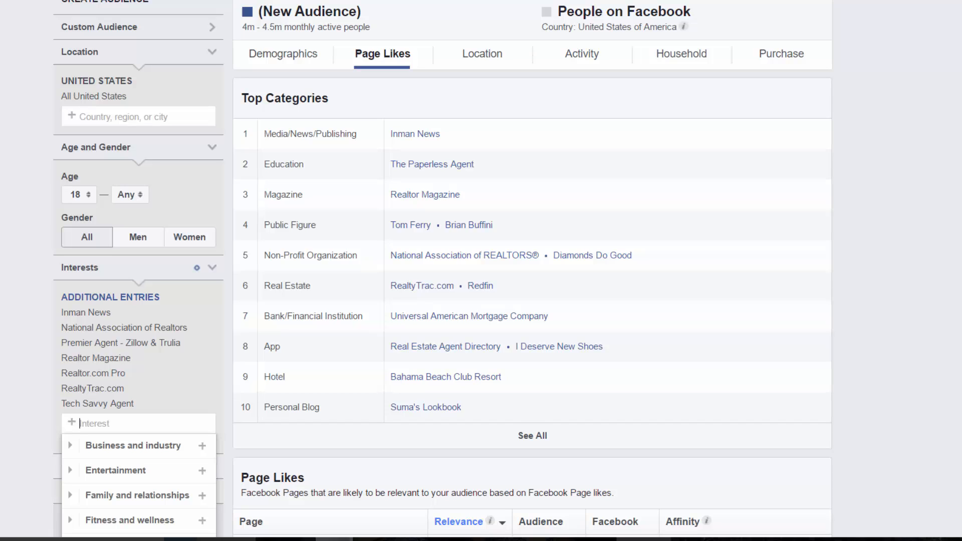
Add Century 21 Real Estate as an interest, raising the audience to 5m–6m
text(keller)
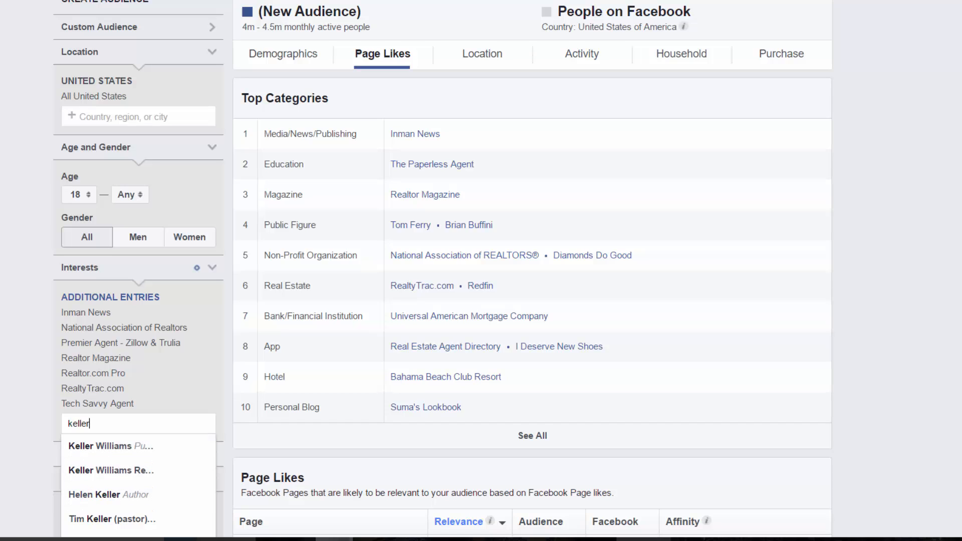
key(BackSpace)
key(BackSpace)
key(BackSpace)
key(BackSpace)
key(BackSpace)
key(BackSpace)
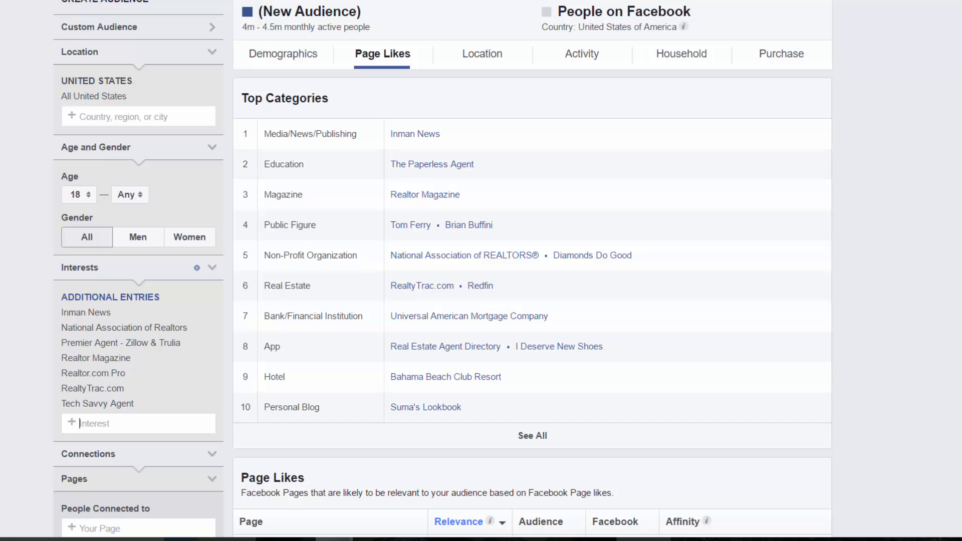
text(centry)
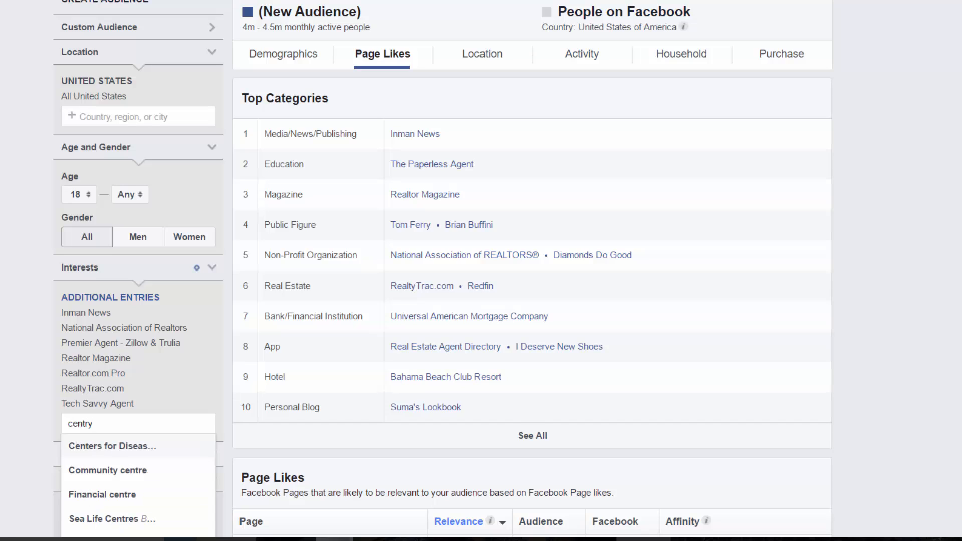
key(BackSpace)
key(BackSpace)
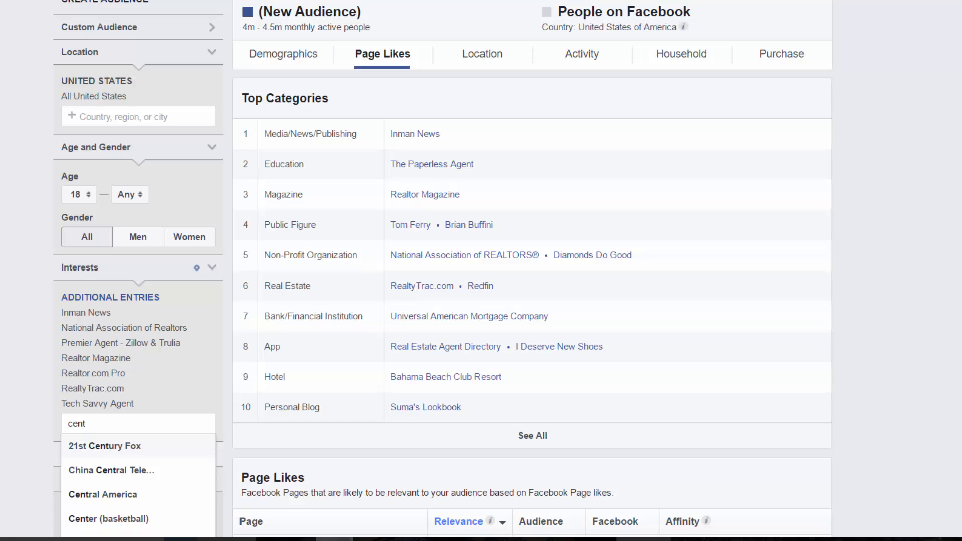
text(ru)
key(BackSpace)
key(BackSpace)
text(ury)
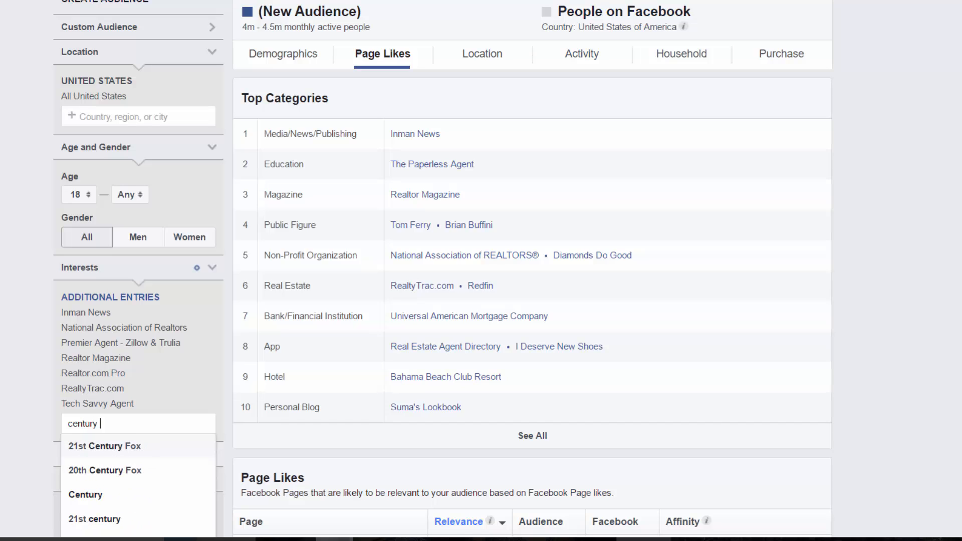
text( 21)
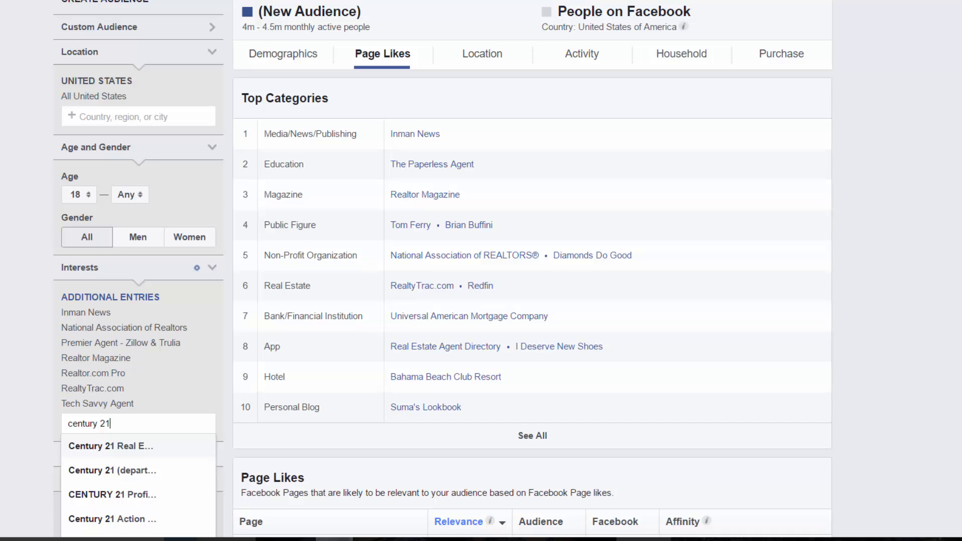
key(Return)
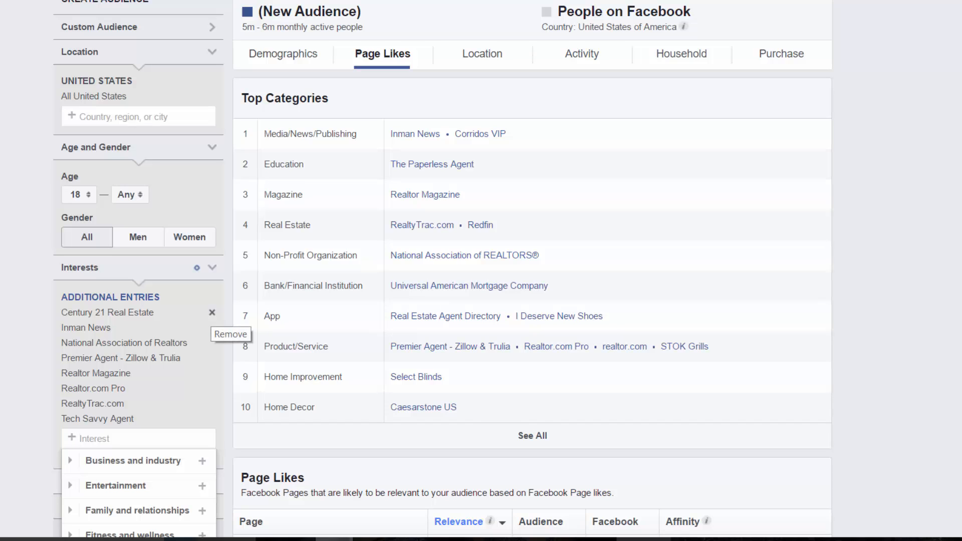
Replace Century 21 Real Estate with Tom Ferry and Brian Buffini as interests
click(212, 312)
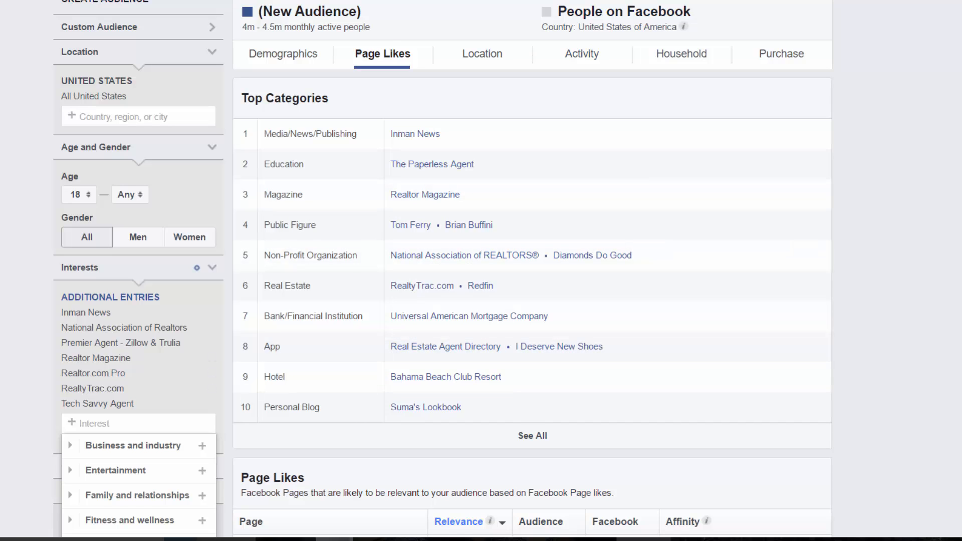
text(tom)
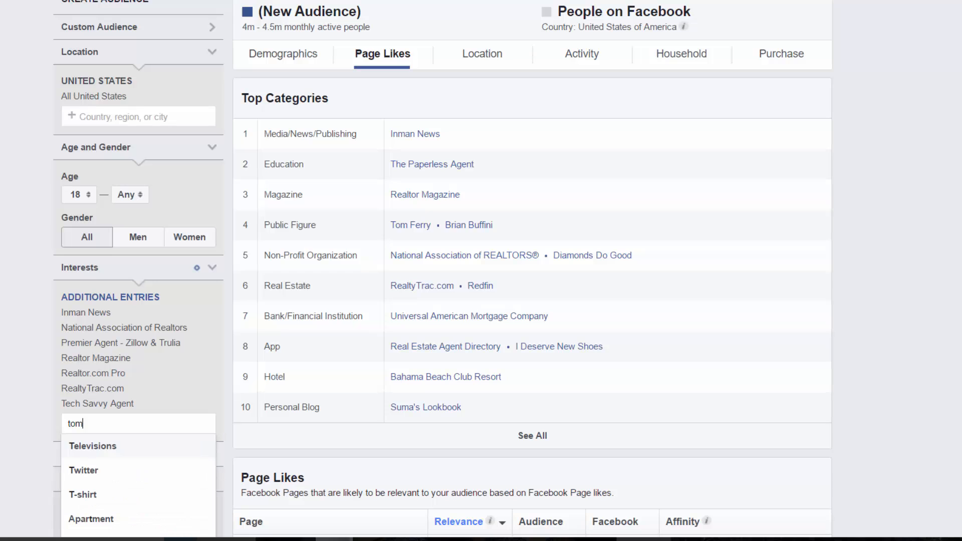
text( ferry)
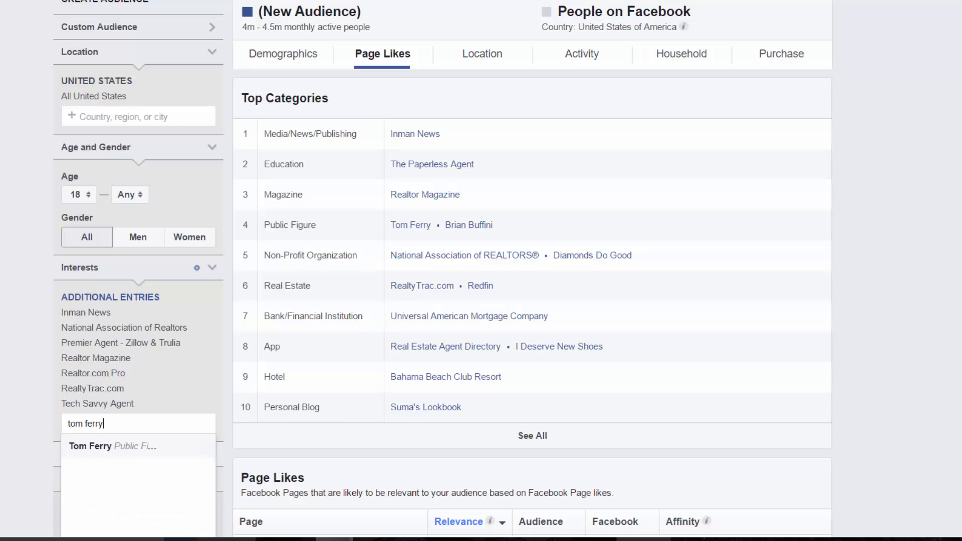
key(Return)
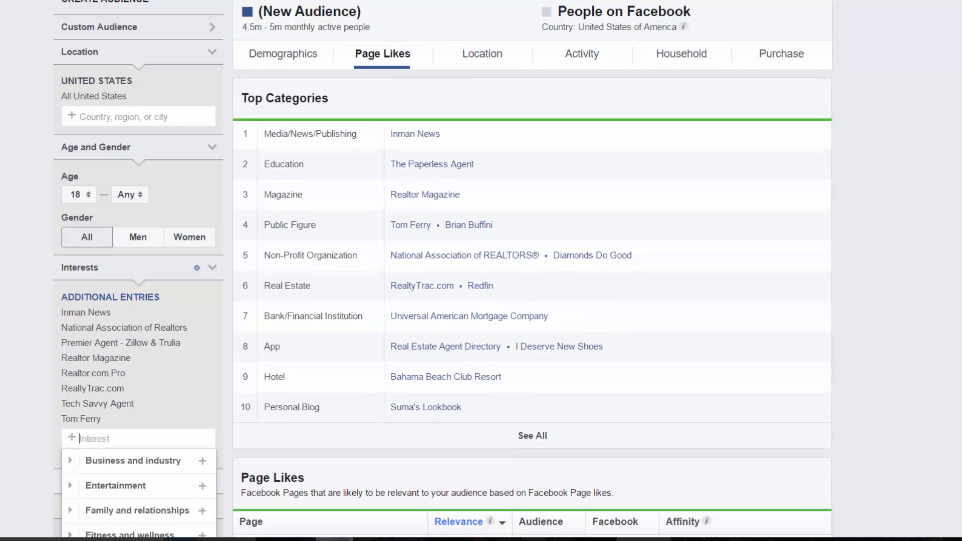
text(brian)
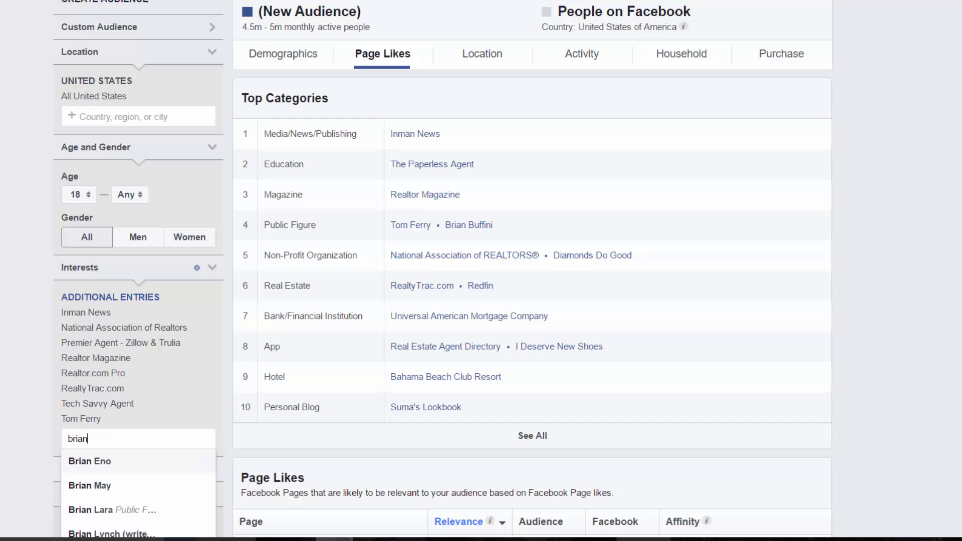
text( fu)
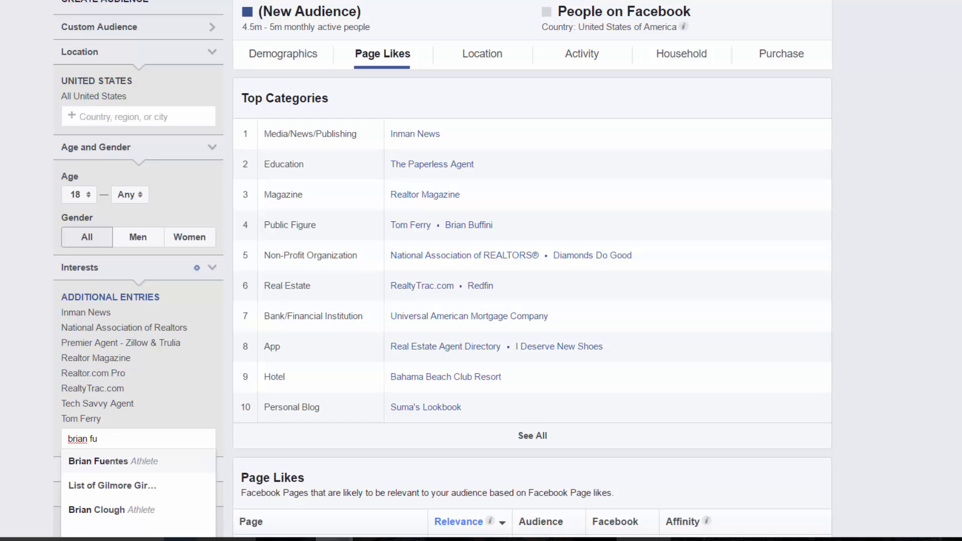
key(BackSpace)
key(BackSpace)
text(b)
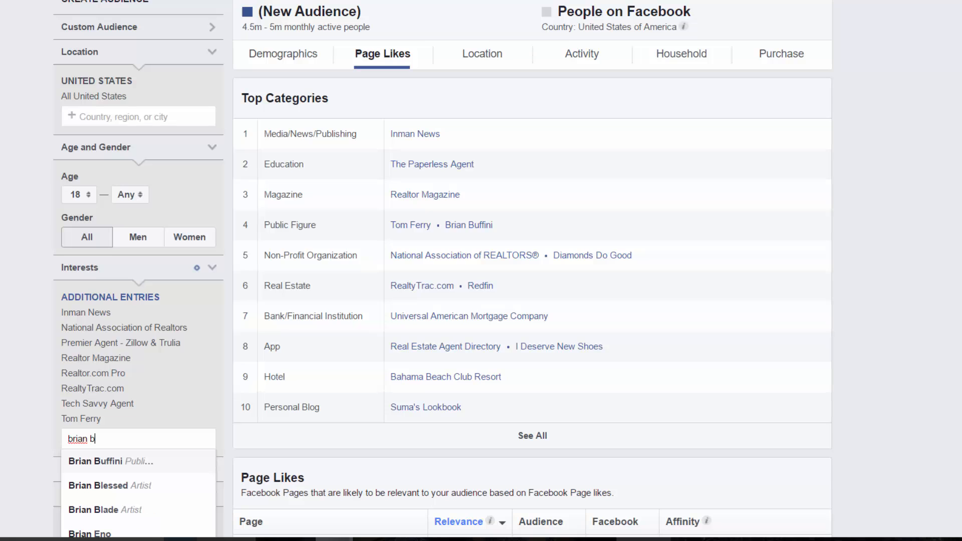
text(uff)
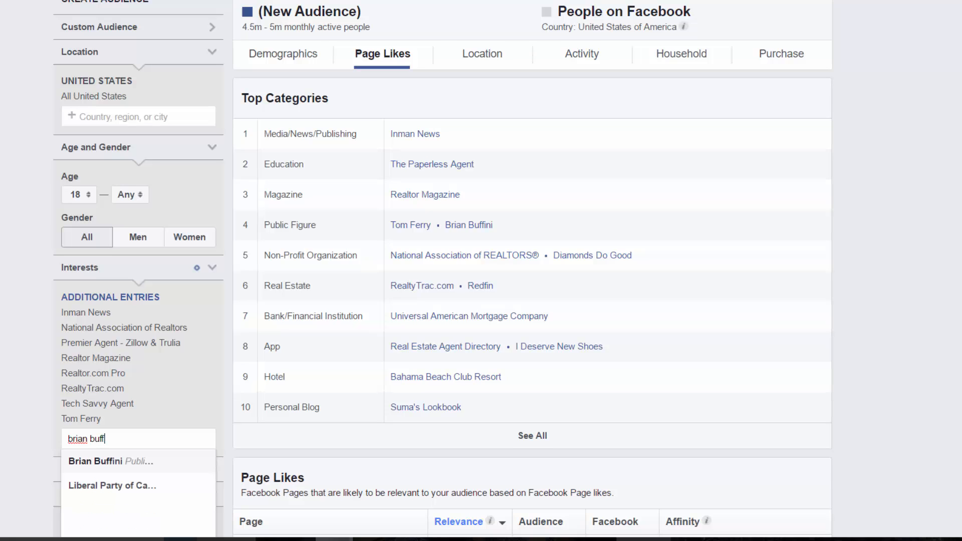
key(Return)
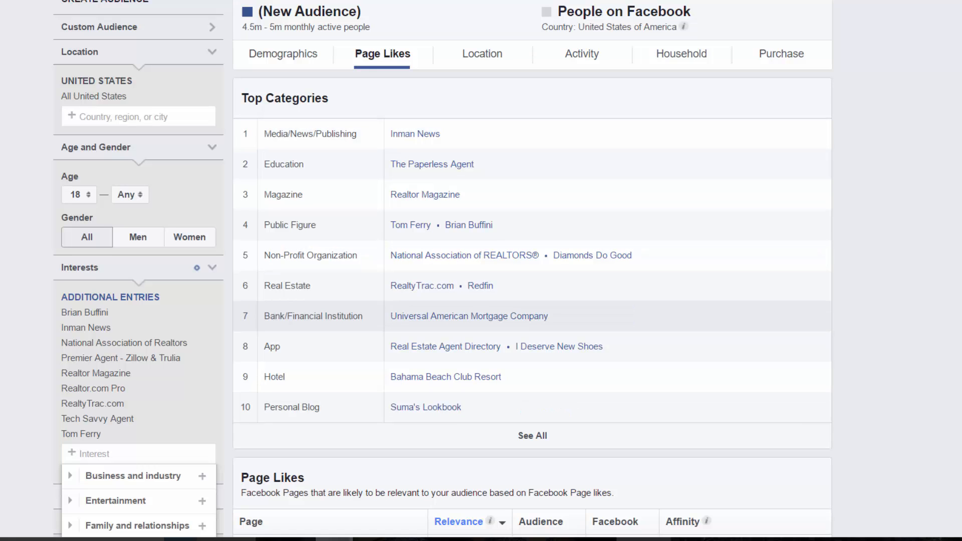
scroll(501, 315, down, 2)
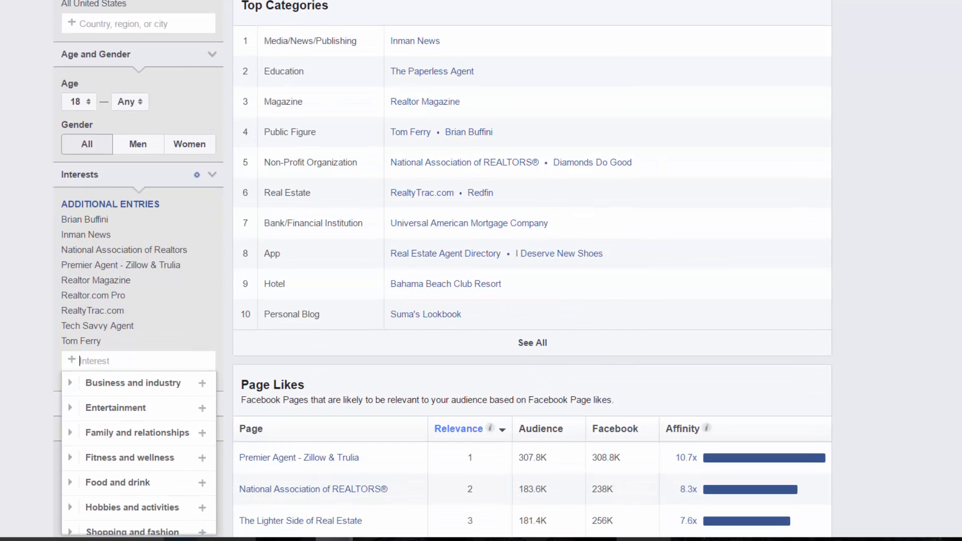
scroll(501, 315, down, 5)
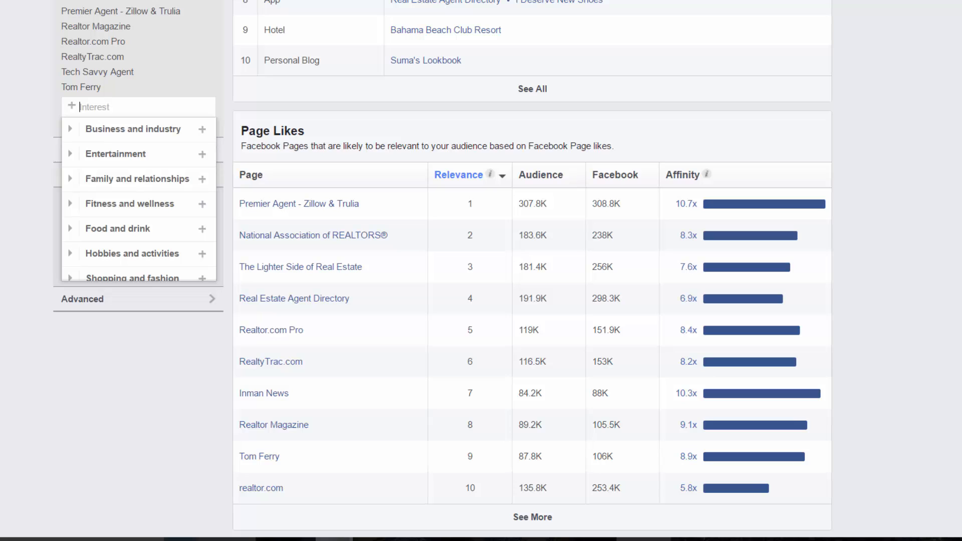
Sort the Page Likes table by Affinity from highest to lowest, then return to the top
click(683, 175)
click(683, 175)
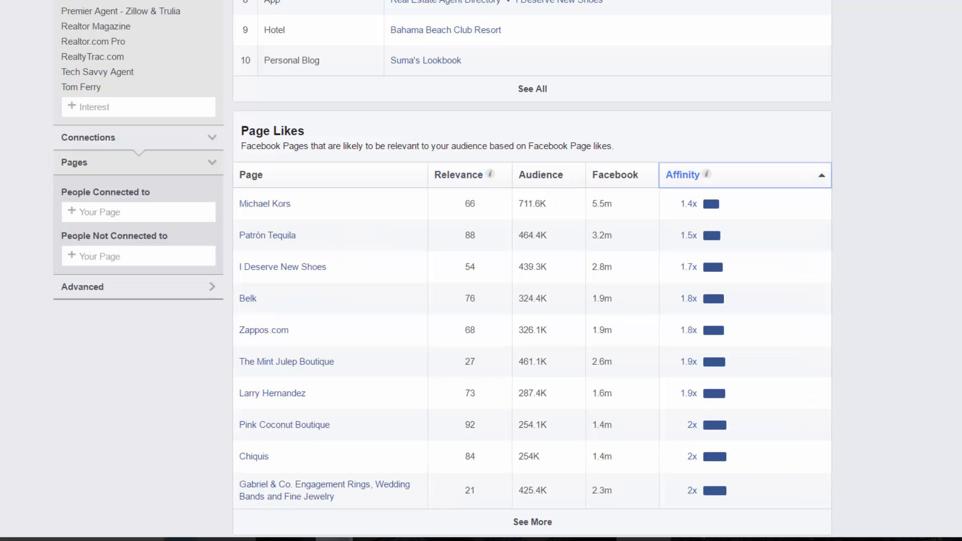
click(683, 175)
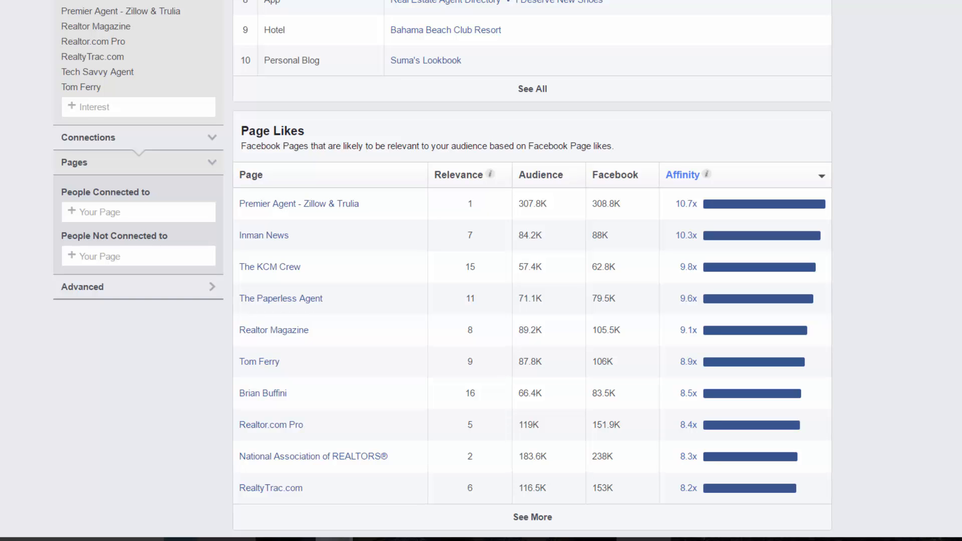
scroll(443, 271, up, 8)
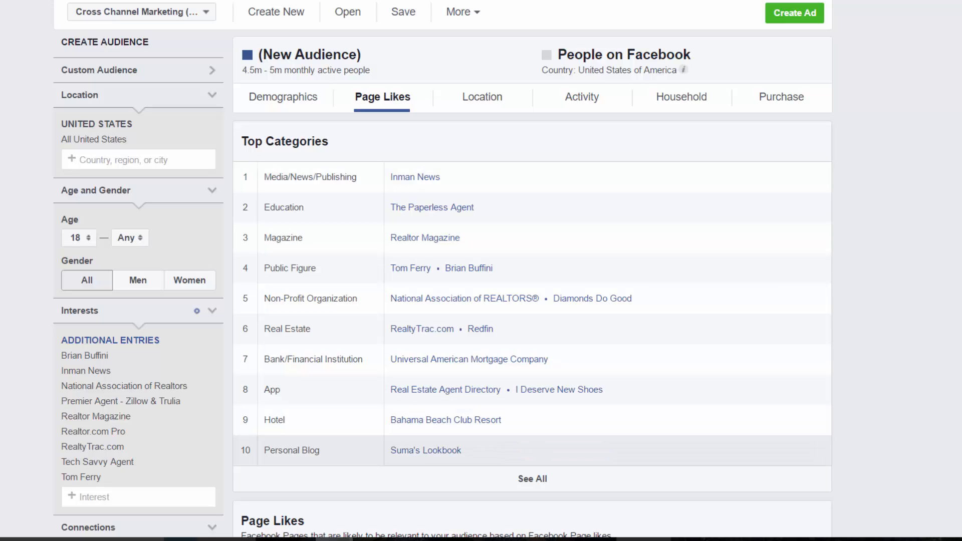
Add Real Estate Agents - Military Friendly to the audience interests
click(132, 498)
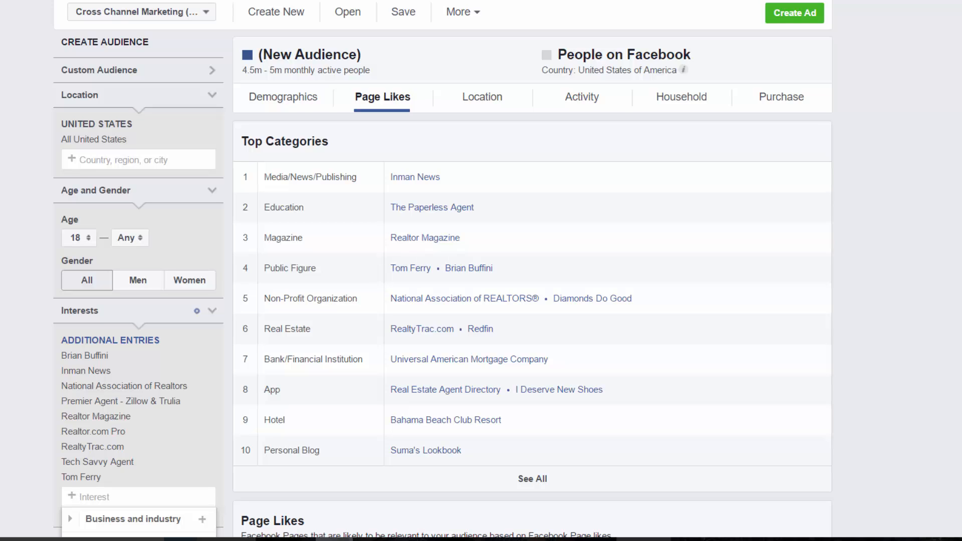
text(military)
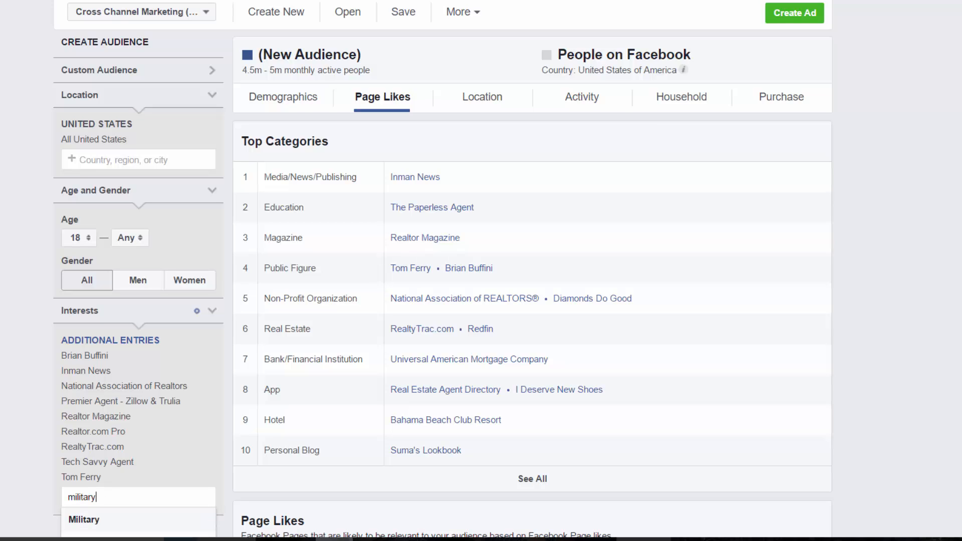
text( friendly)
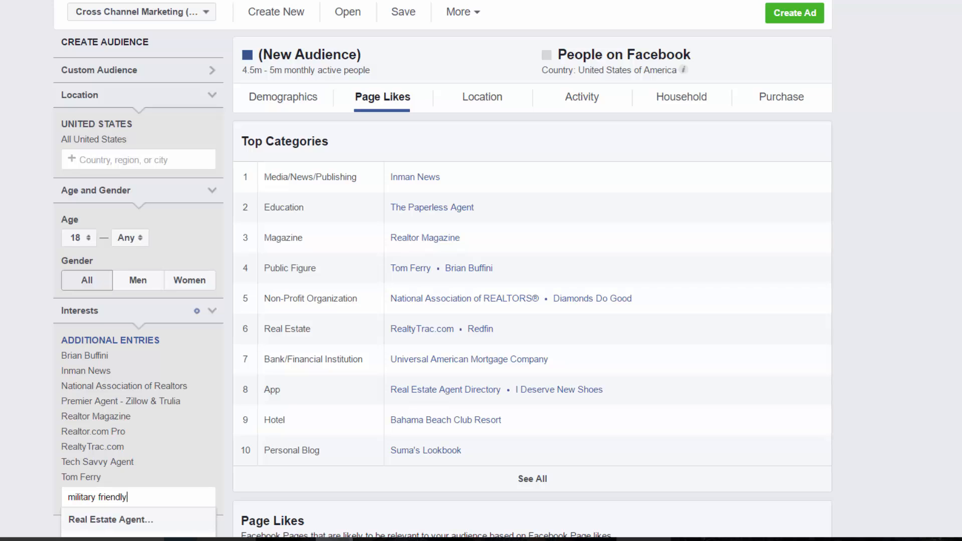
key(Return)
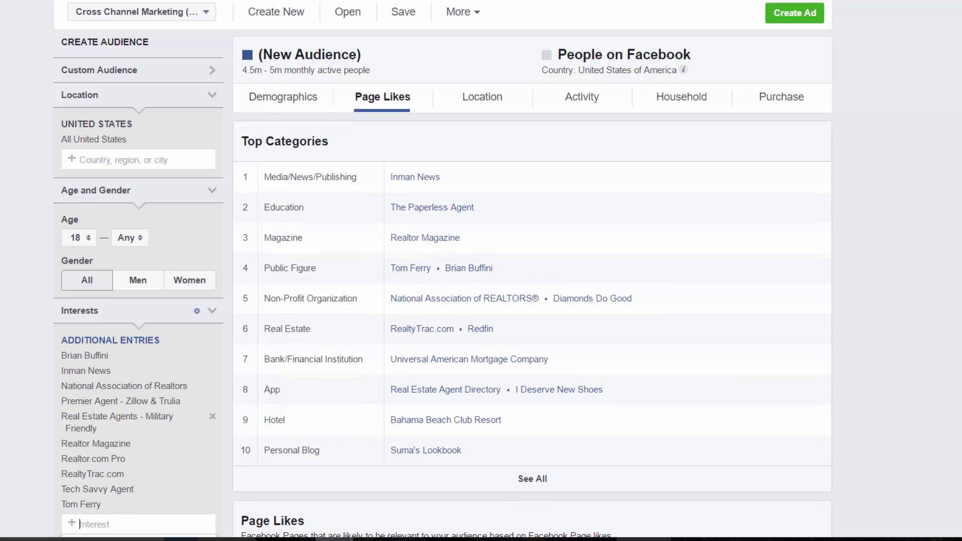
scroll(481, 271, down, 1)
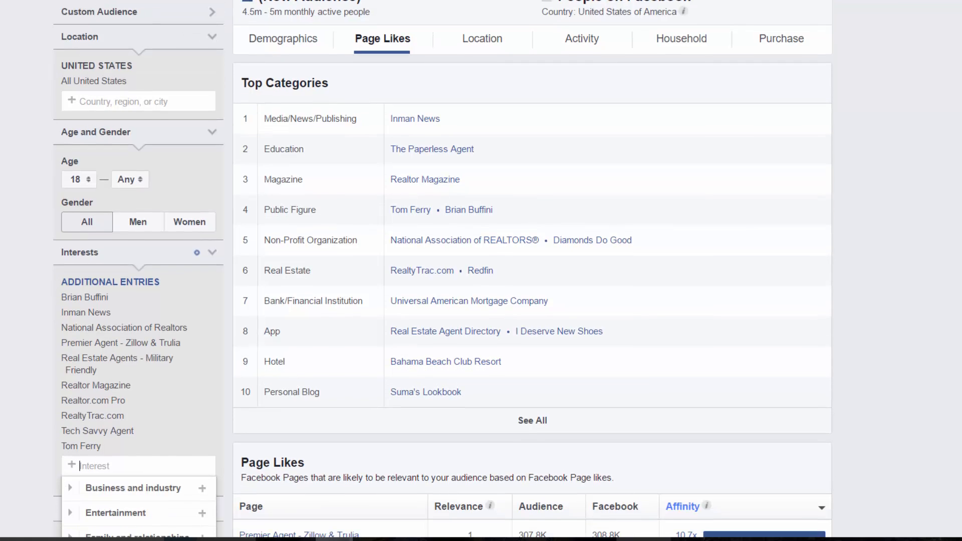
scroll(482, 270, up, 1)
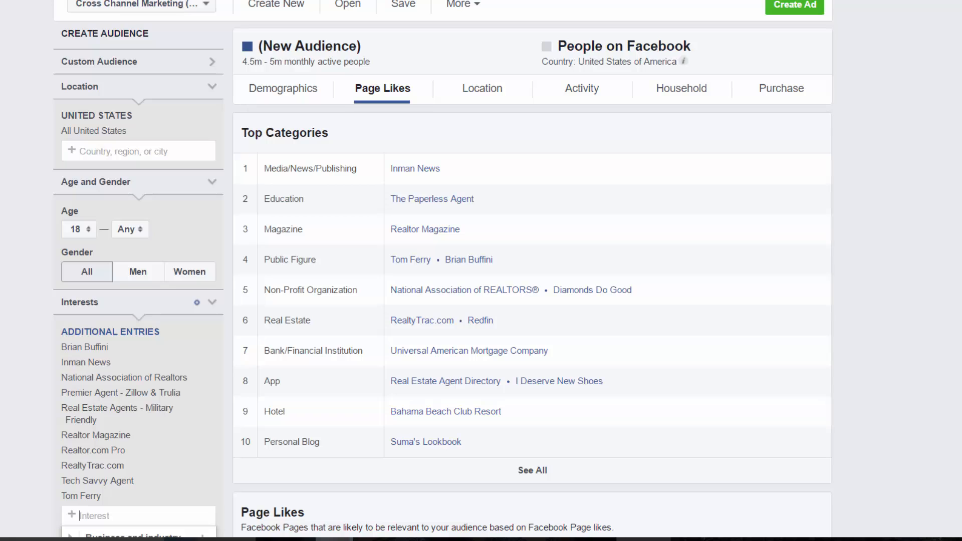
Add Tucson, Arizona as the audience location, then remove it again
click(138, 152)
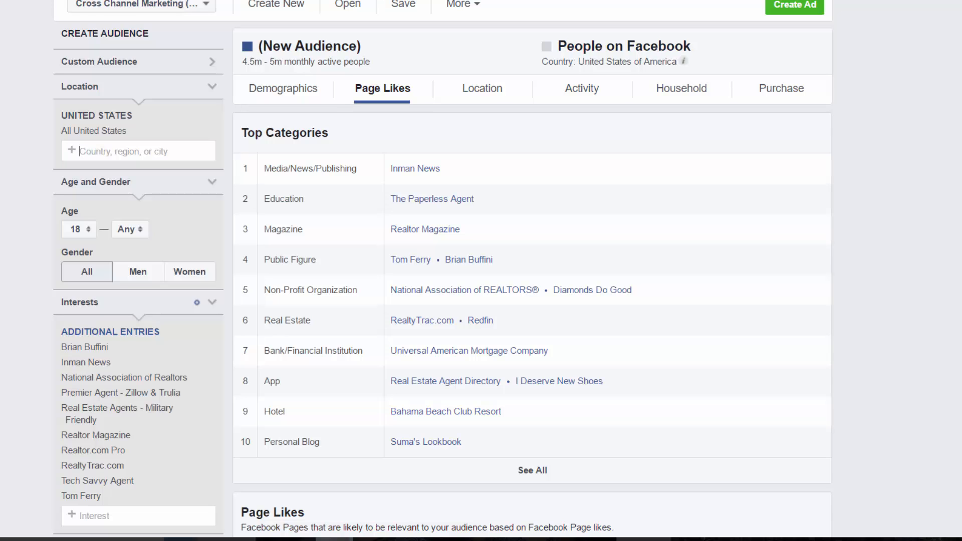
text(tucson)
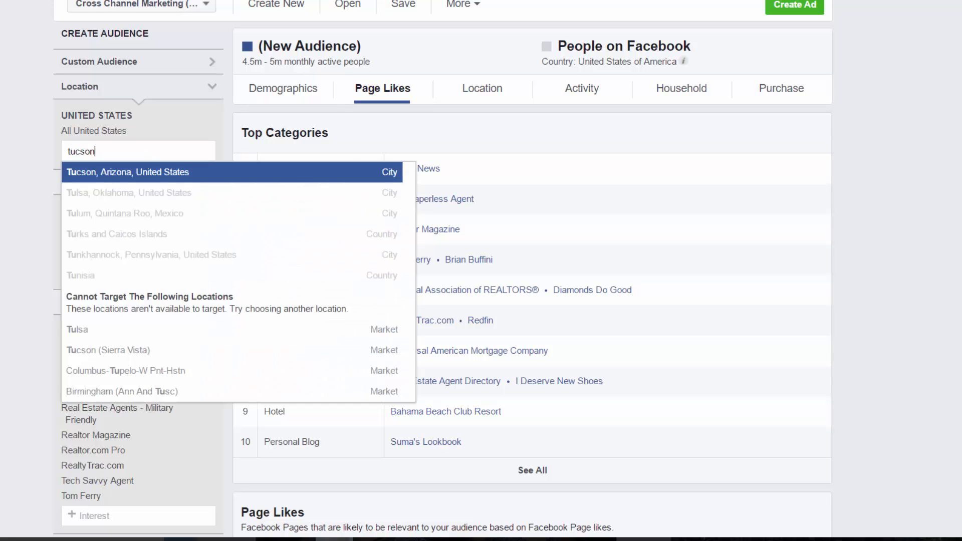
key(Return)
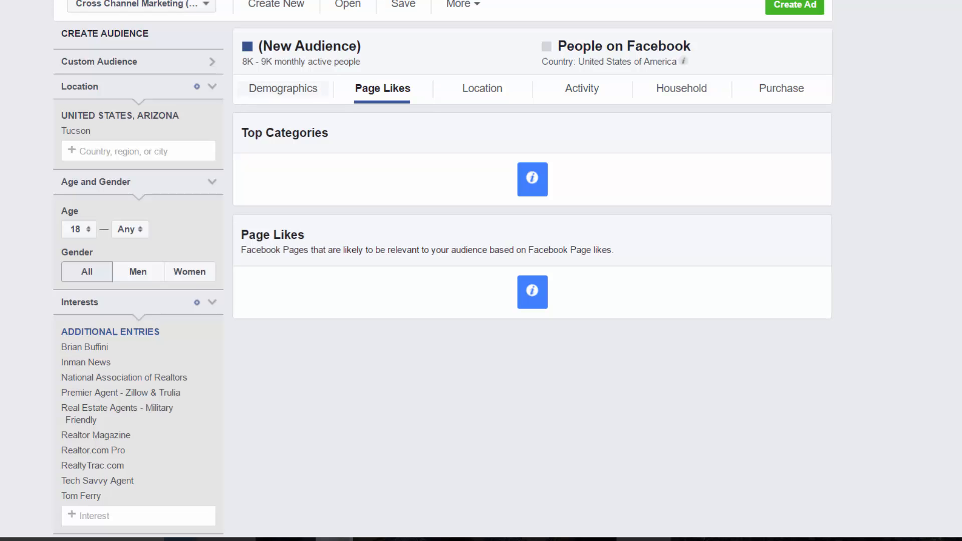
click(212, 131)
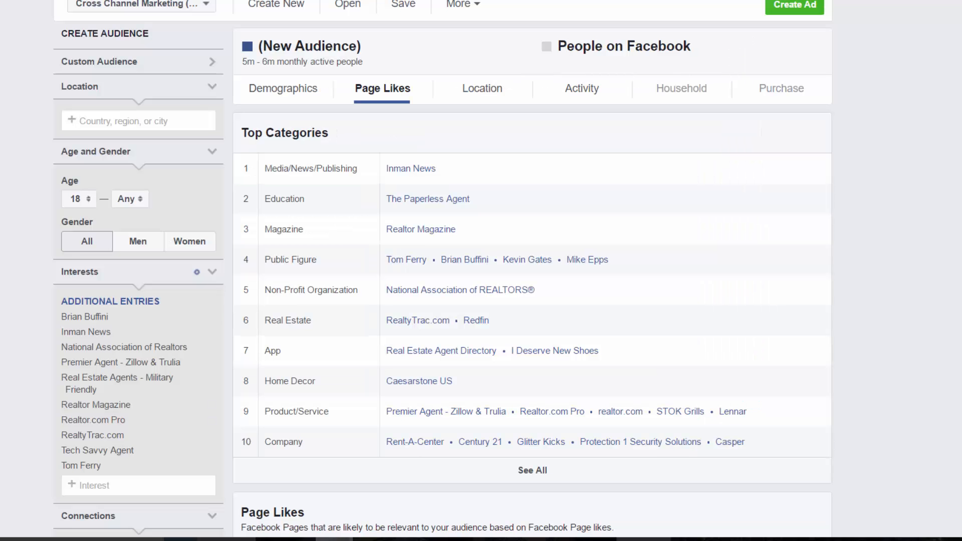
Copy the additional interests list into Notepad, replacing the old notes text
drag(61, 316, 102, 466)
key(ctrl+c)
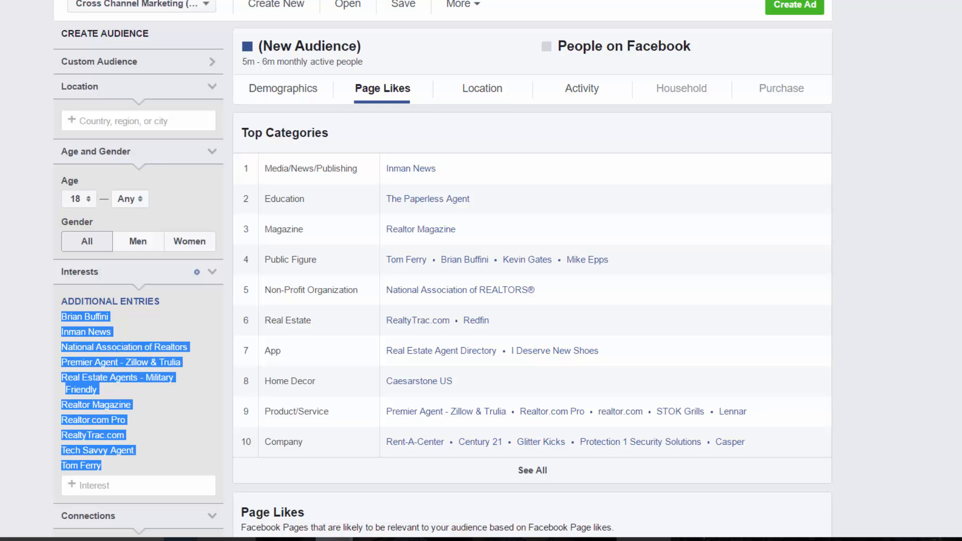
click(409, 540)
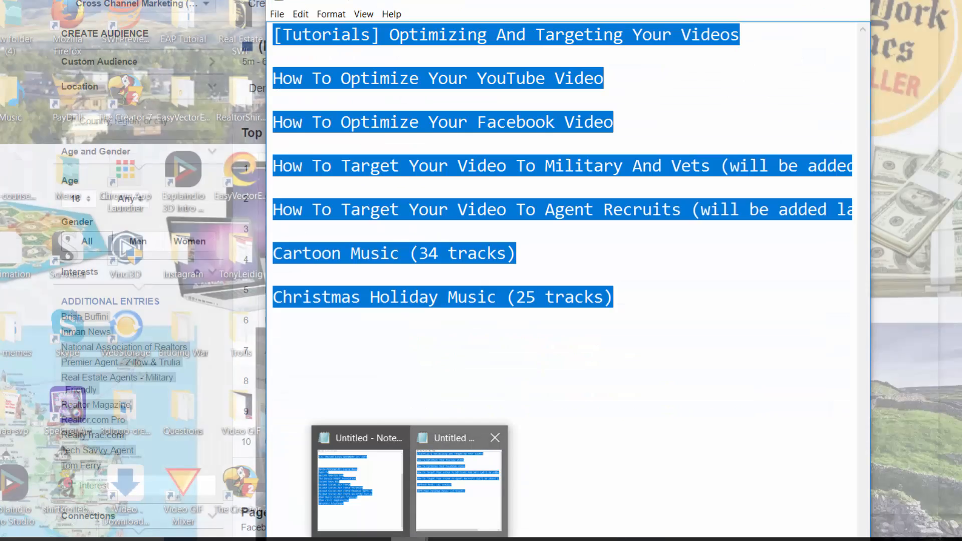
click(459, 488)
drag(620, 301, 273, 35)
key(Delete)
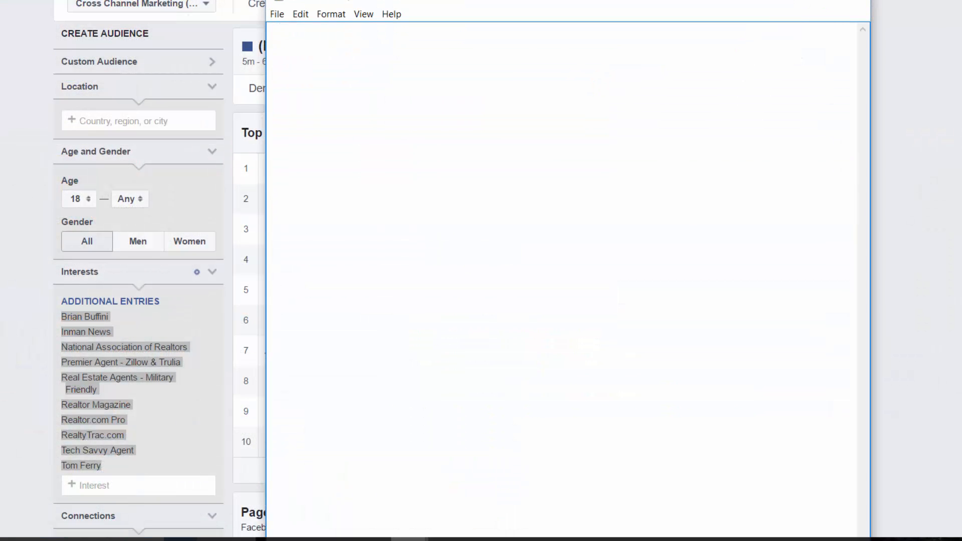
key(ctrl+v)
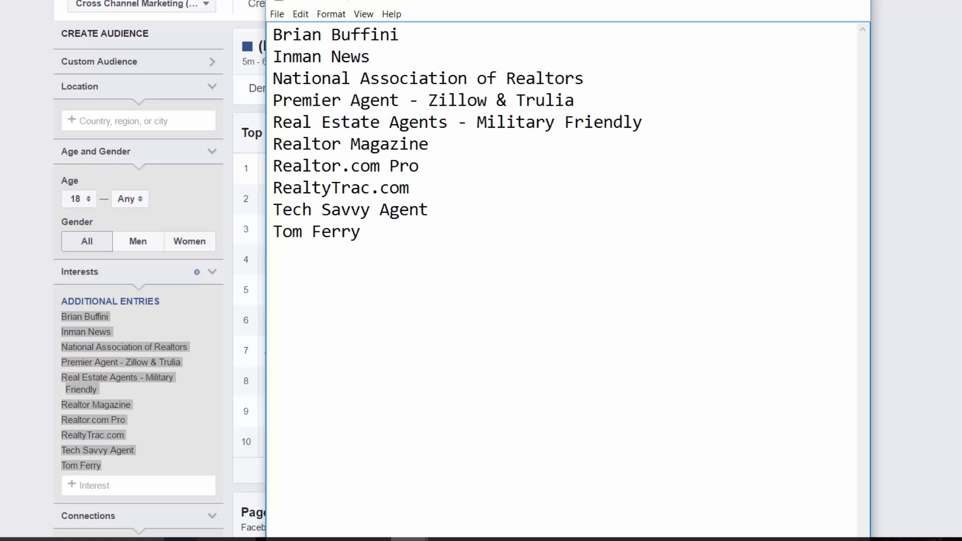
key(alt+Tab)
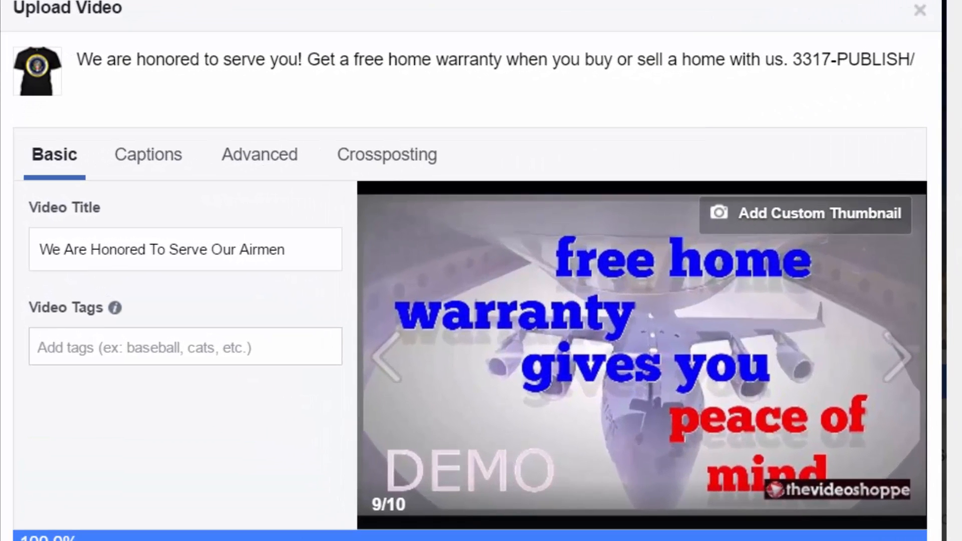
Tag the video with Real Estate Agents - Military Friendly and begin entering 'inman'
text(military frine)
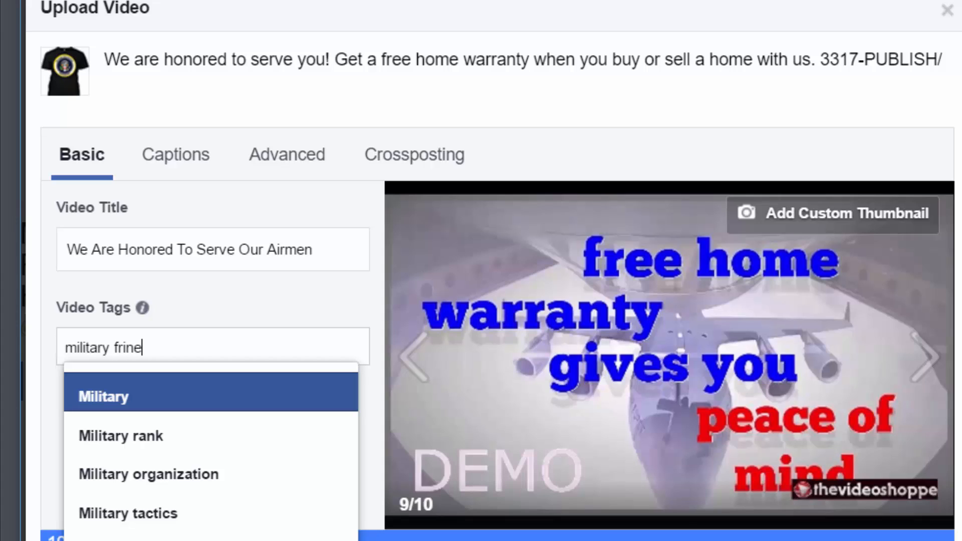
key(BackSpace)
key(BackSpace)
key(BackSpace)
text(endly)
key(BackSpace)
key(BackSpace)
key(BackSpace)
key(BackSpace)
key(BackSpace)
text(iendly)
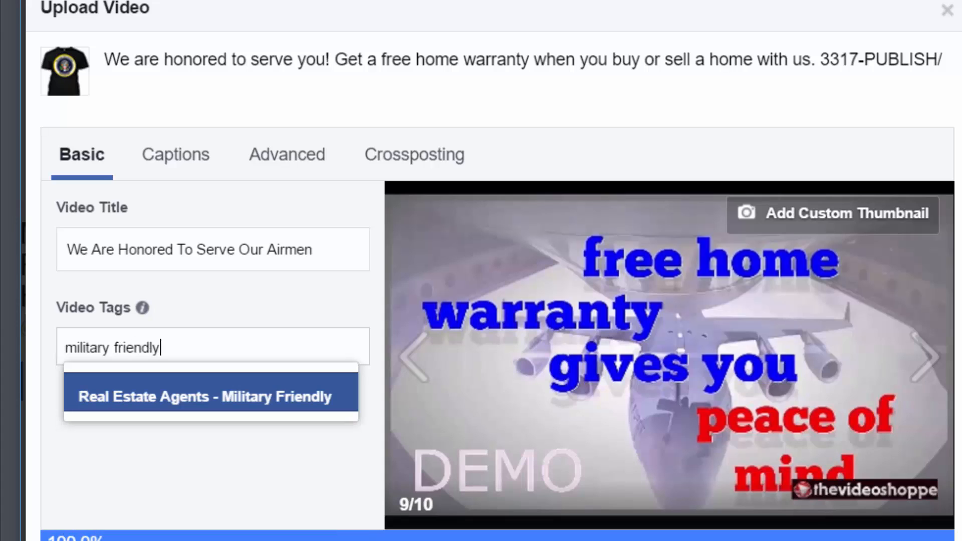
key(Return)
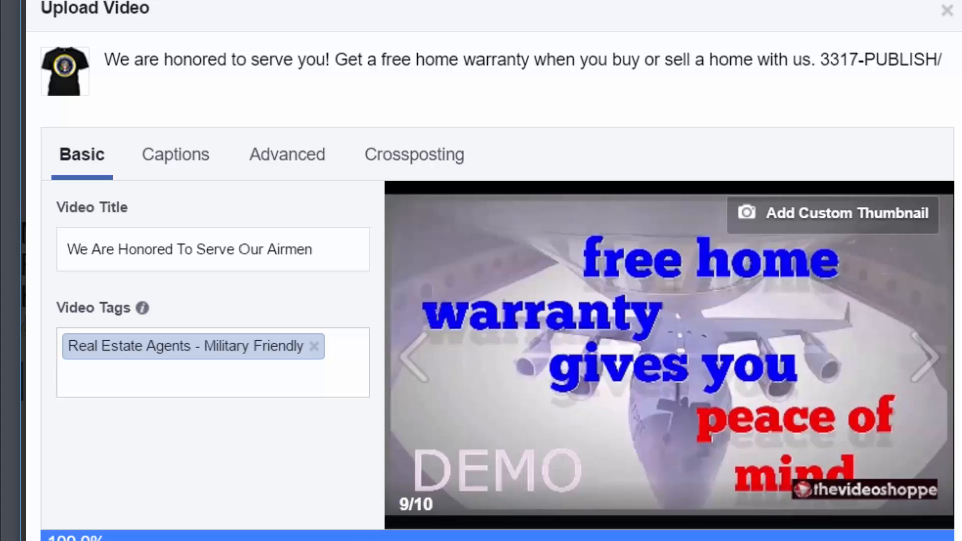
text(inman)
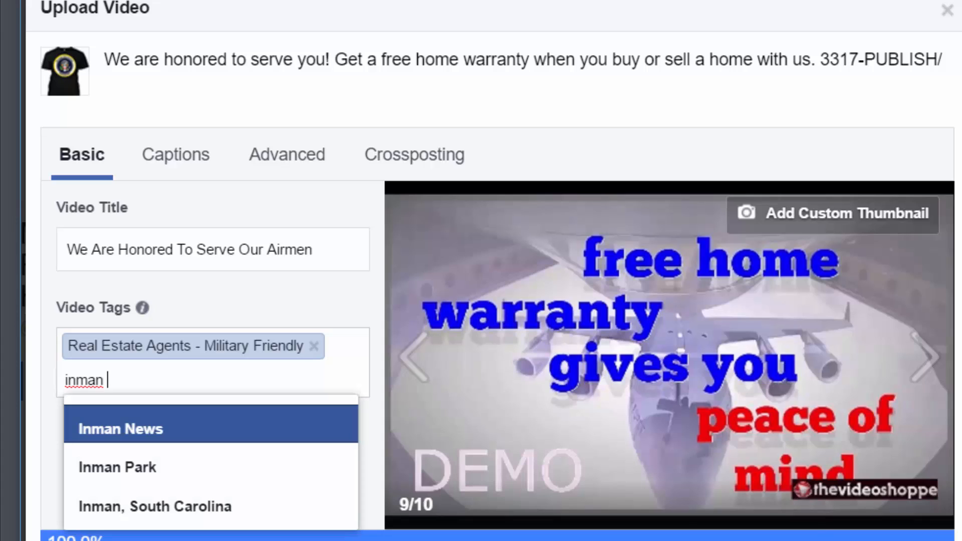
Add Inman News, Premier Agent - Zillow & Trulia and Tech Savvy Agent as video tags
key(Return)
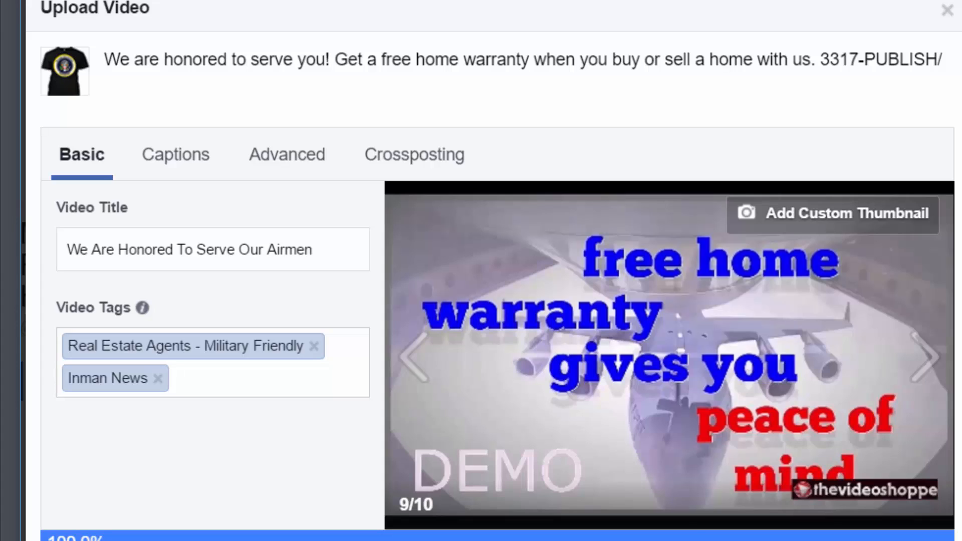
text(b)
key(BackSpace)
text(premier a)
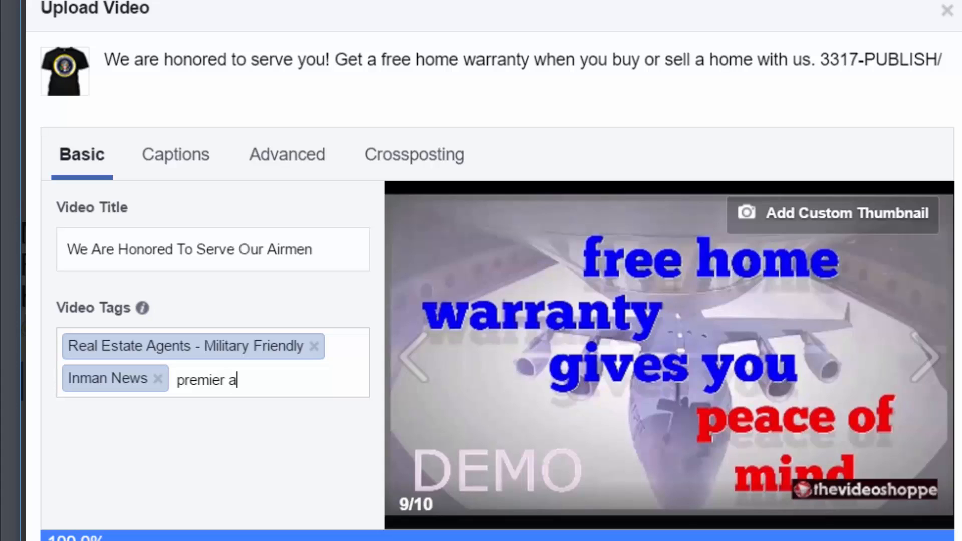
text(gent)
key(Return)
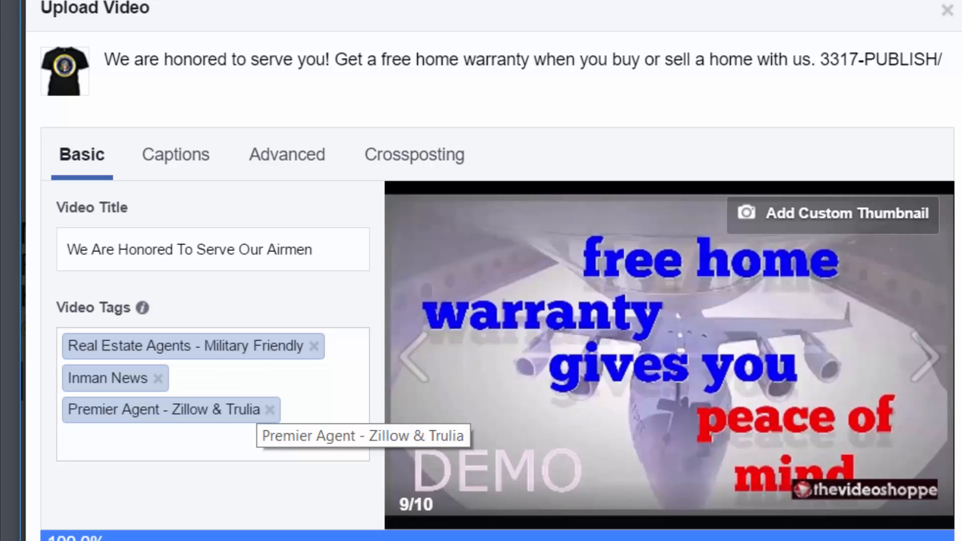
text(tech)
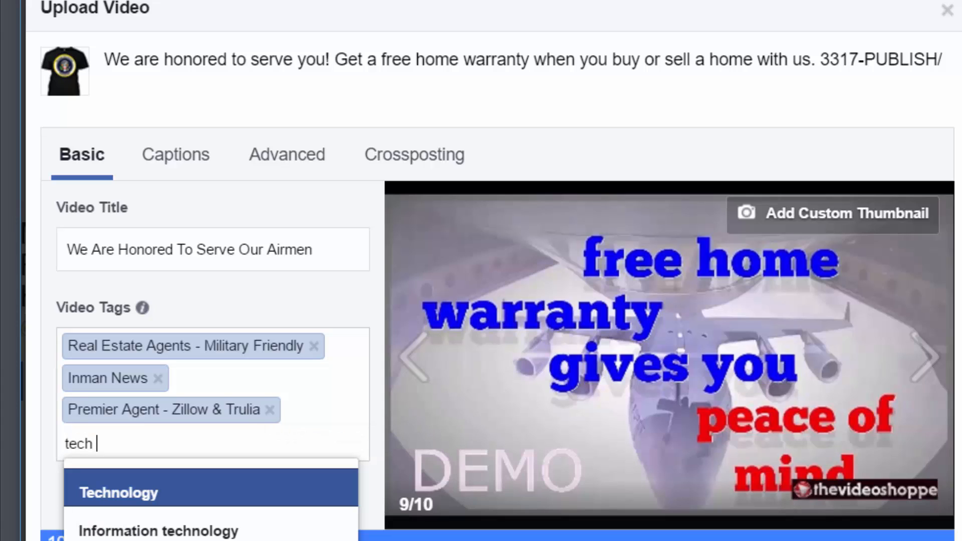
text( sa)
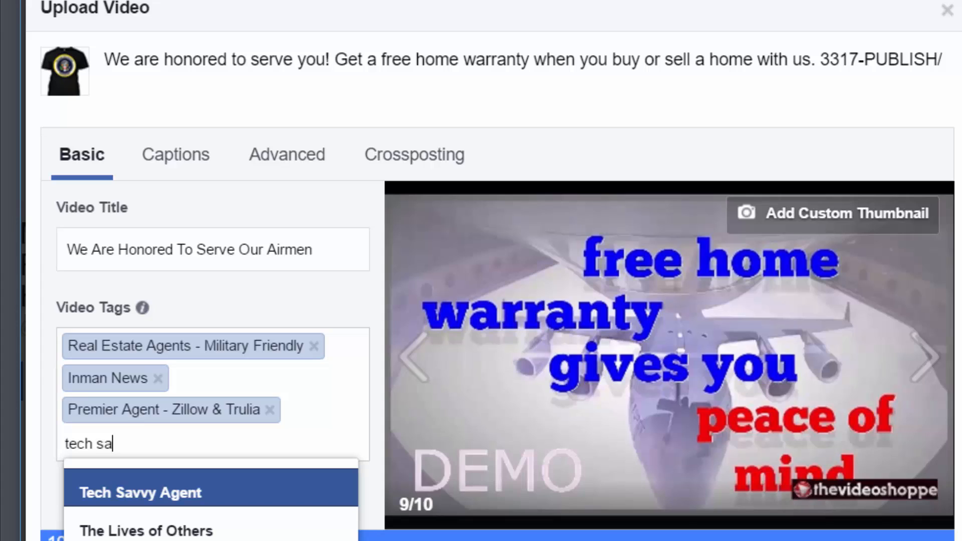
key(Return)
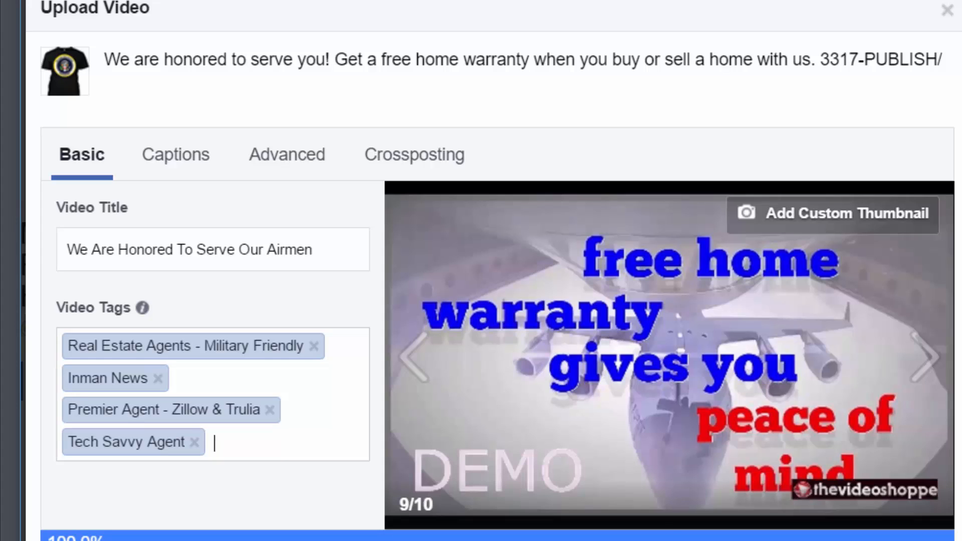
Add RealtyTrac.com, Brian Buffini and Realtor.com Pro as video tags
text(realtry)
key(BackSpace)
key(BackSpace)
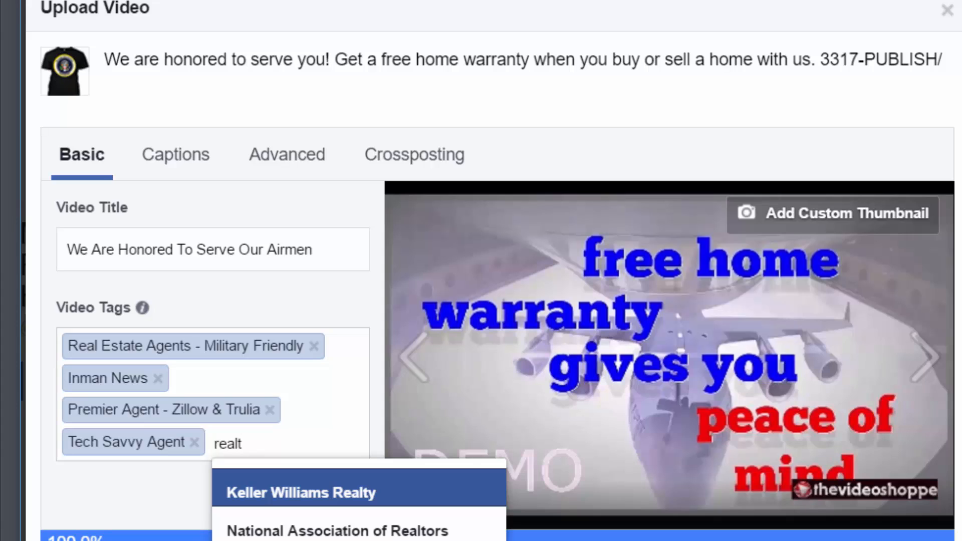
text(y)
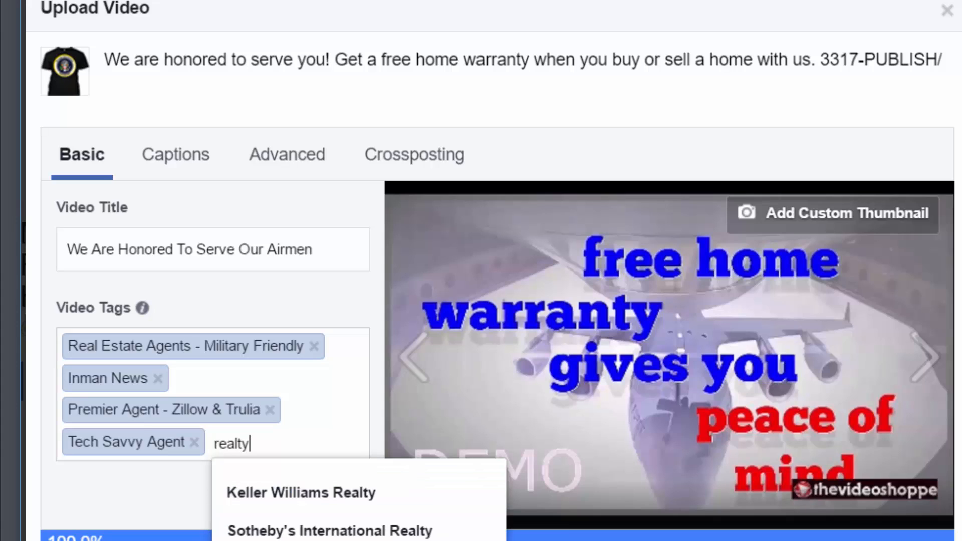
key(Return)
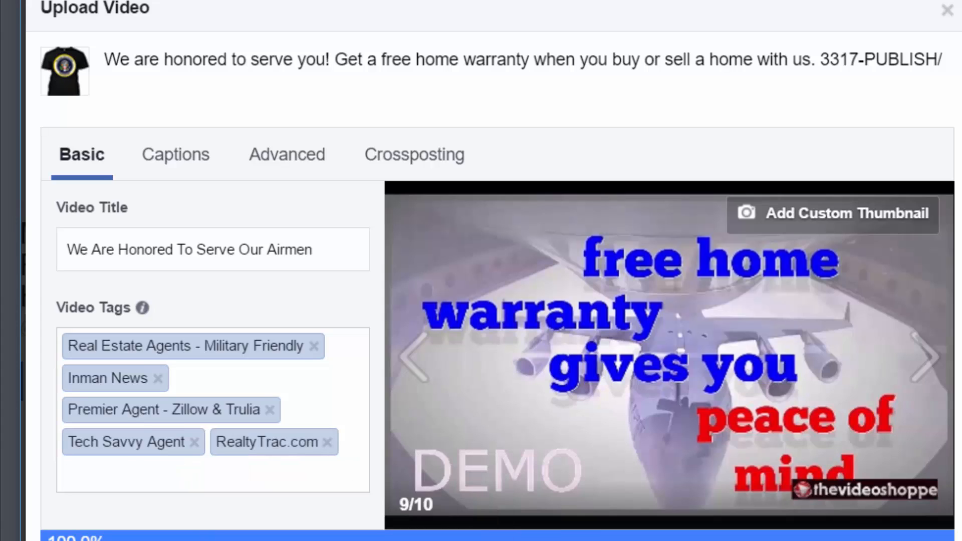
text(tom g)
text(erry)
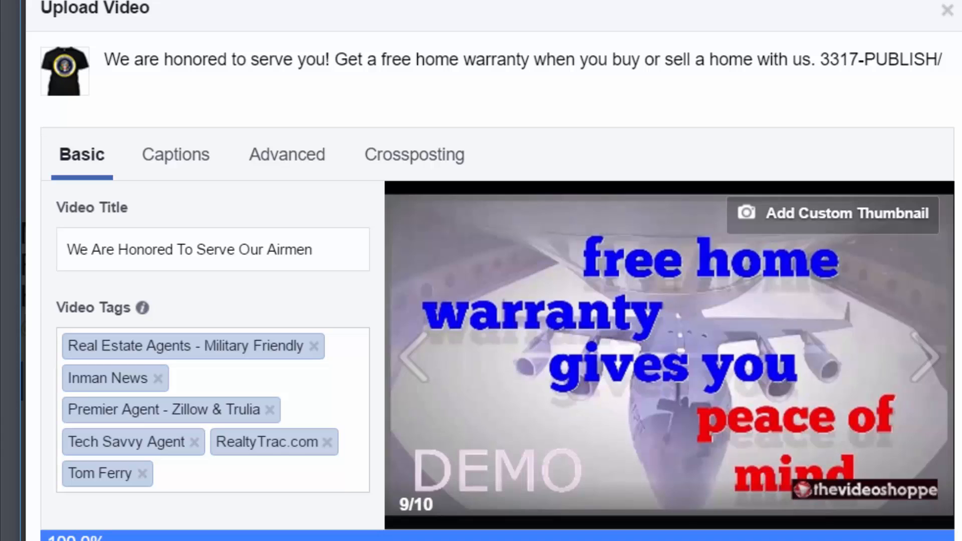
text(brian buffin)
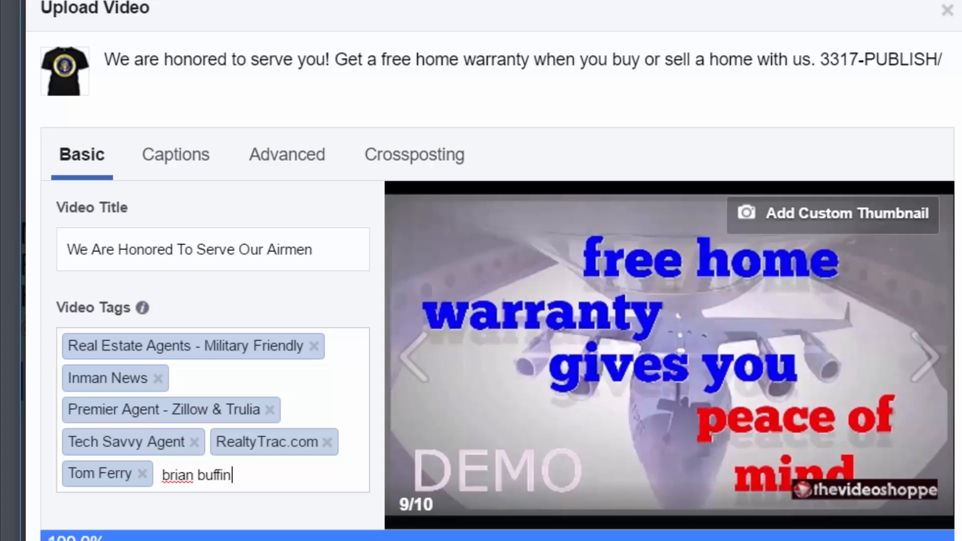
text(i)
key(Return)
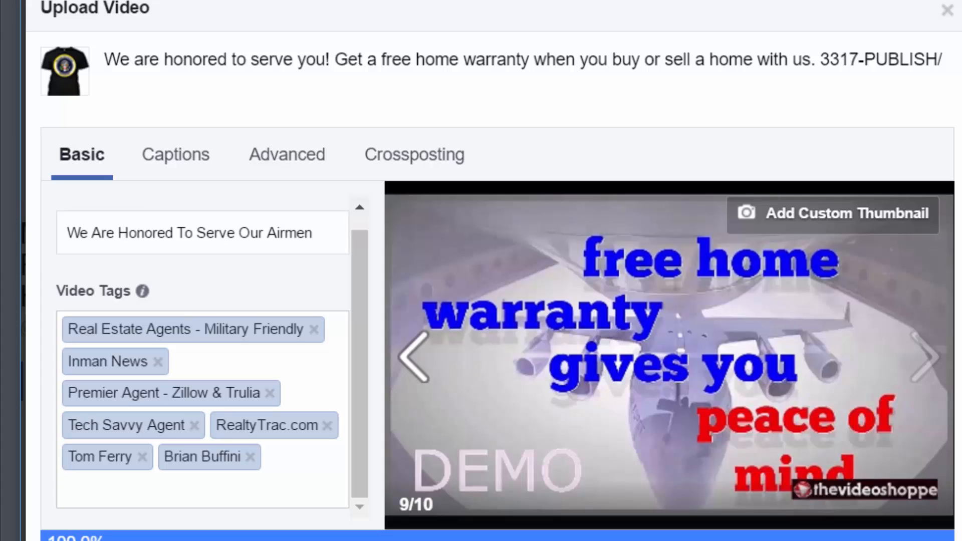
text(realtor)
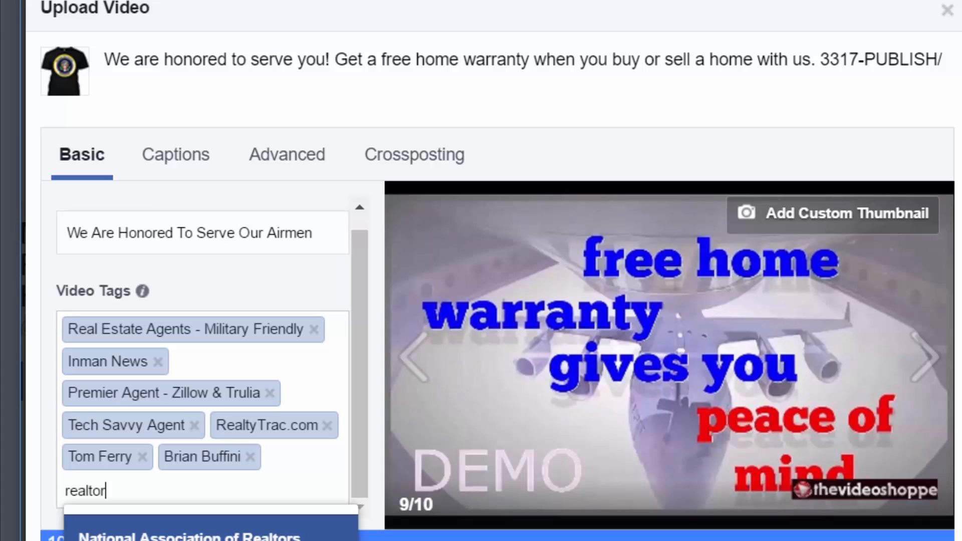
key(Down)
key(Return)
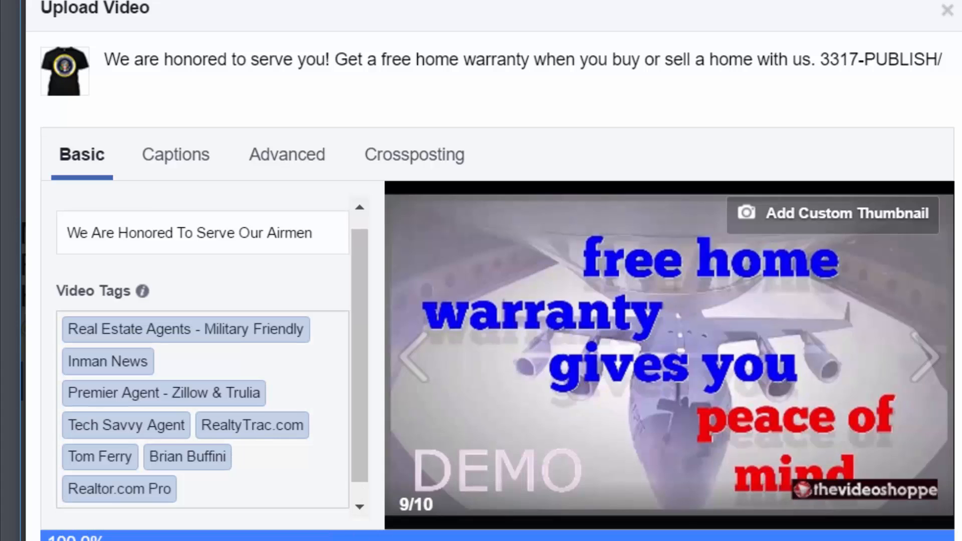